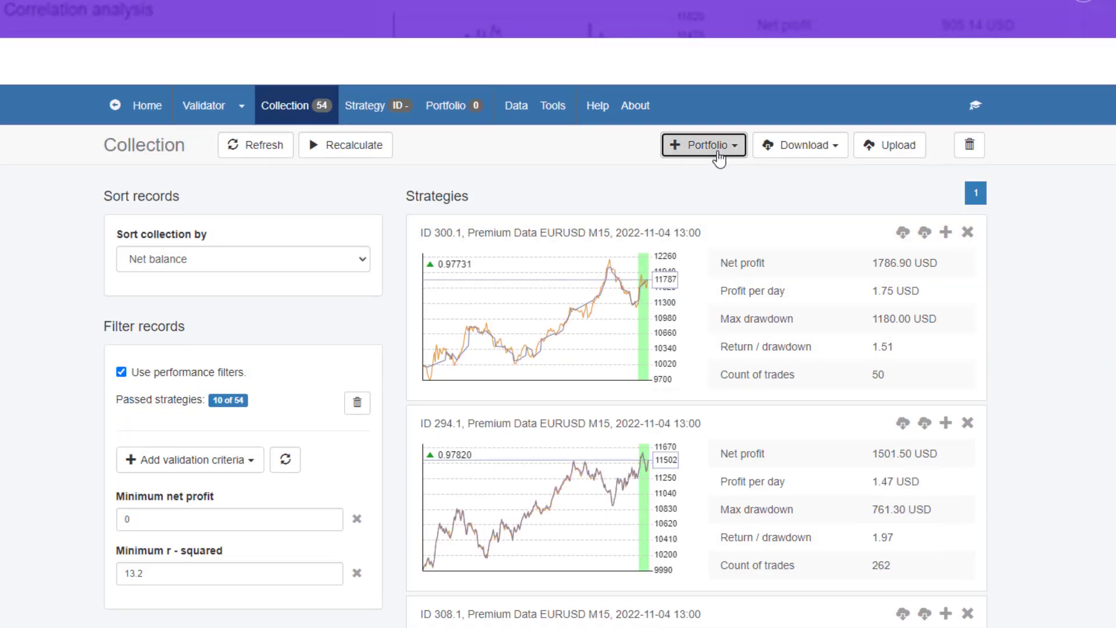
Add all ten filtered EURUSD M15 strategies to the portfolio from the Portfolio dropdown.
left_click(704, 144)
left_click(708, 173)
Show the Portfolio Summary page for the ten added strategies.
left_click(468, 111)
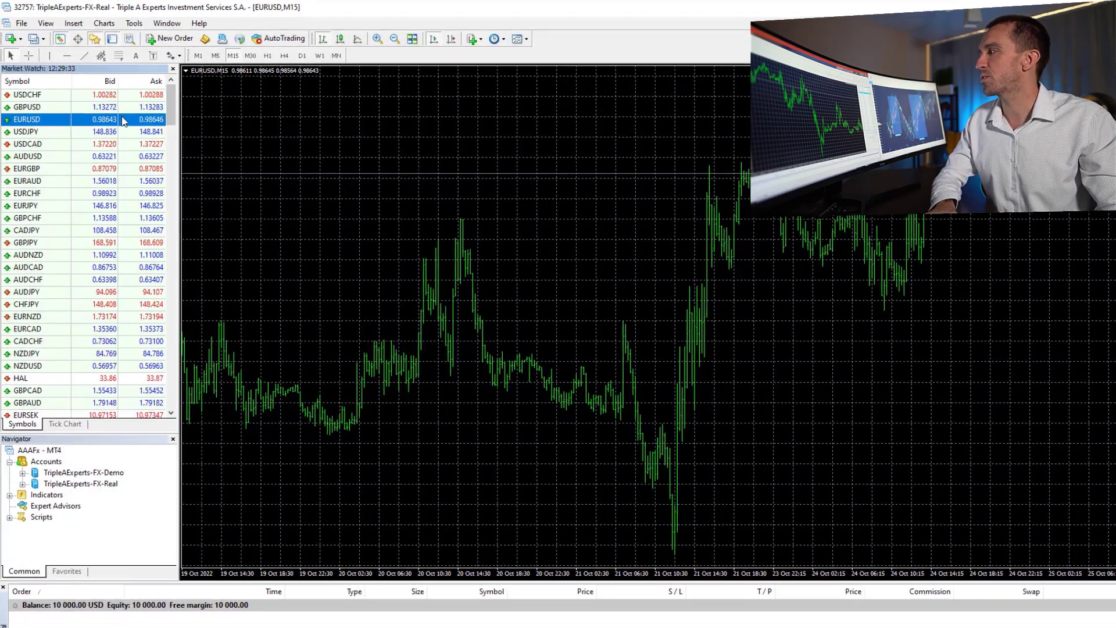
Display the Spread column in Market Watch, showing EURUSD at 4 points.
mouse_move(118, 110)
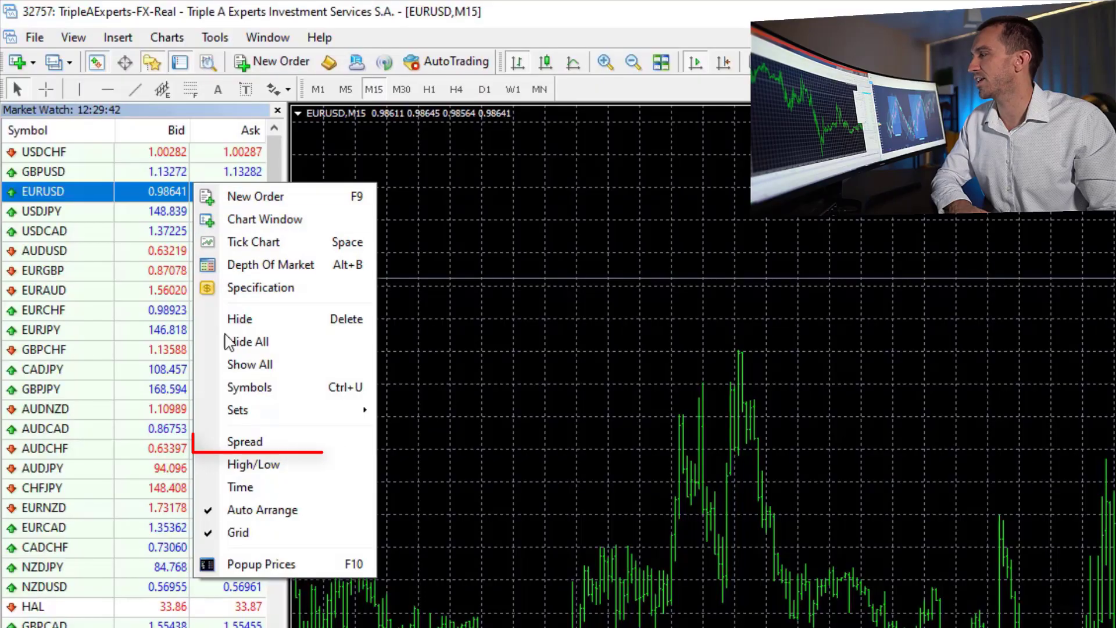
left_click(244, 443)
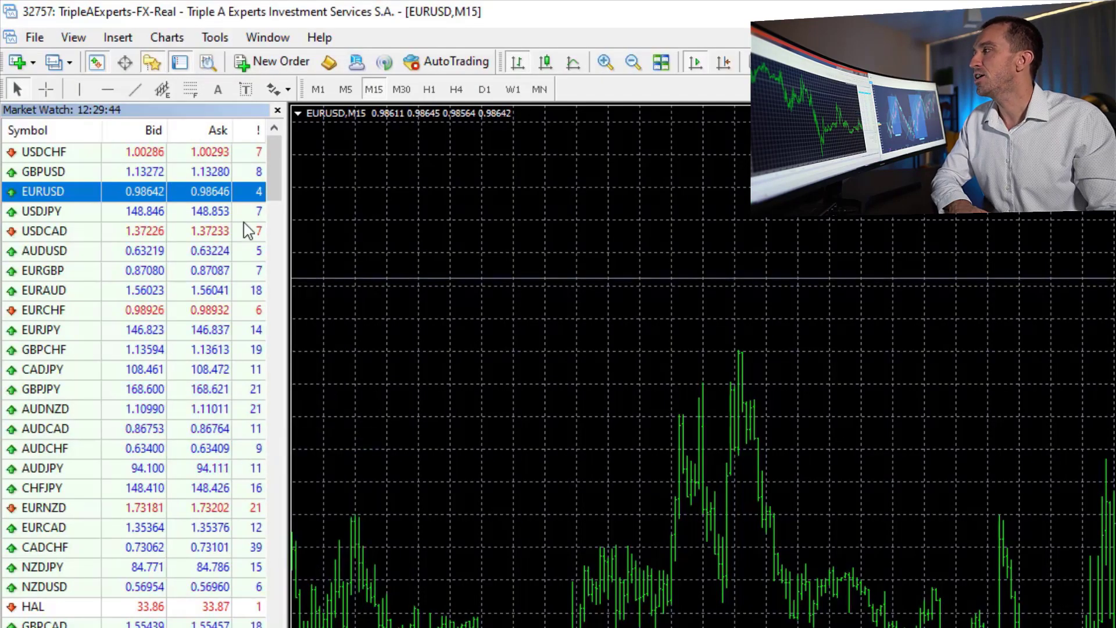
mouse_move(256, 201)
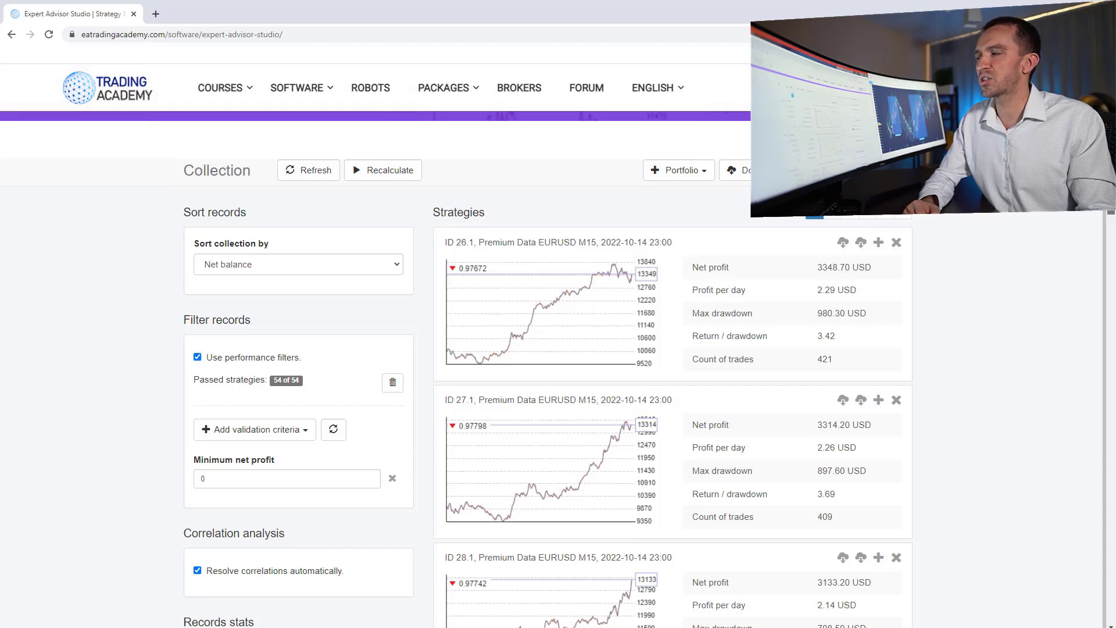
Go to the Data section's Data Horizon page with its bar and date limits.
scroll(558, 349, "down", 10)
scroll(669, 349, "down", 5)
scroll(668, 349, "up", 10)
scroll(668, 348, "up", 5)
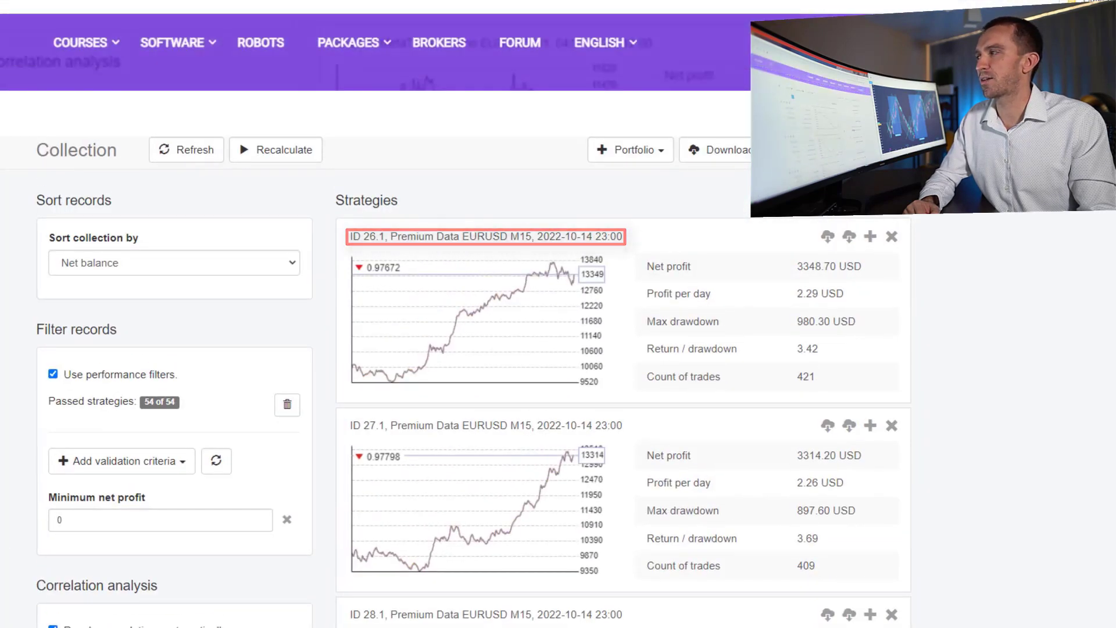
scroll(518, 204, "up", 2)
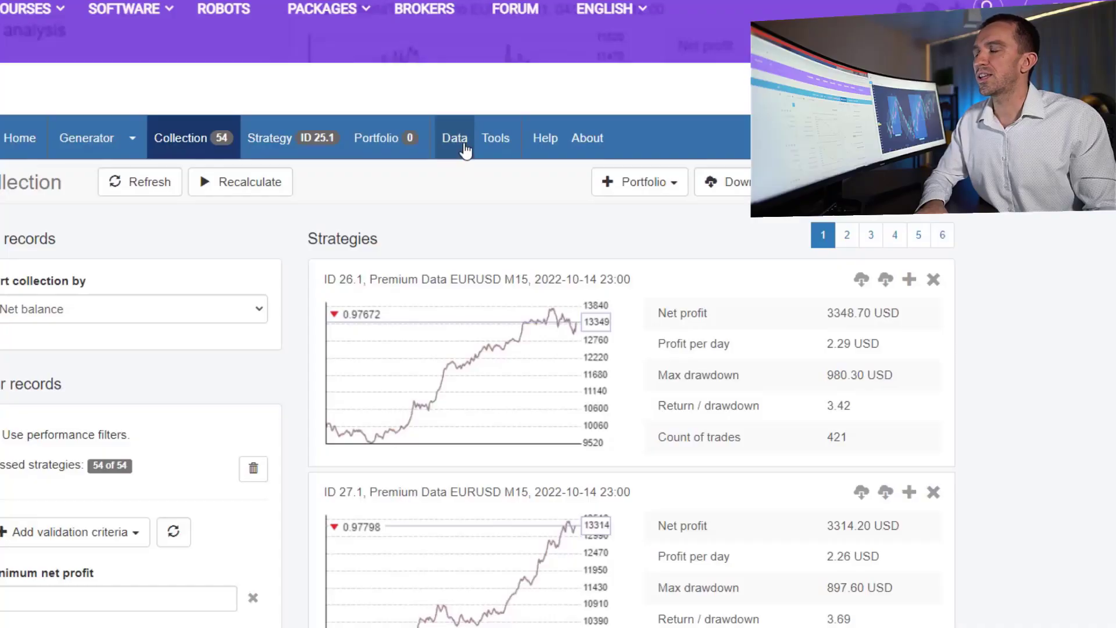
left_click(465, 148)
left_click(135, 196)
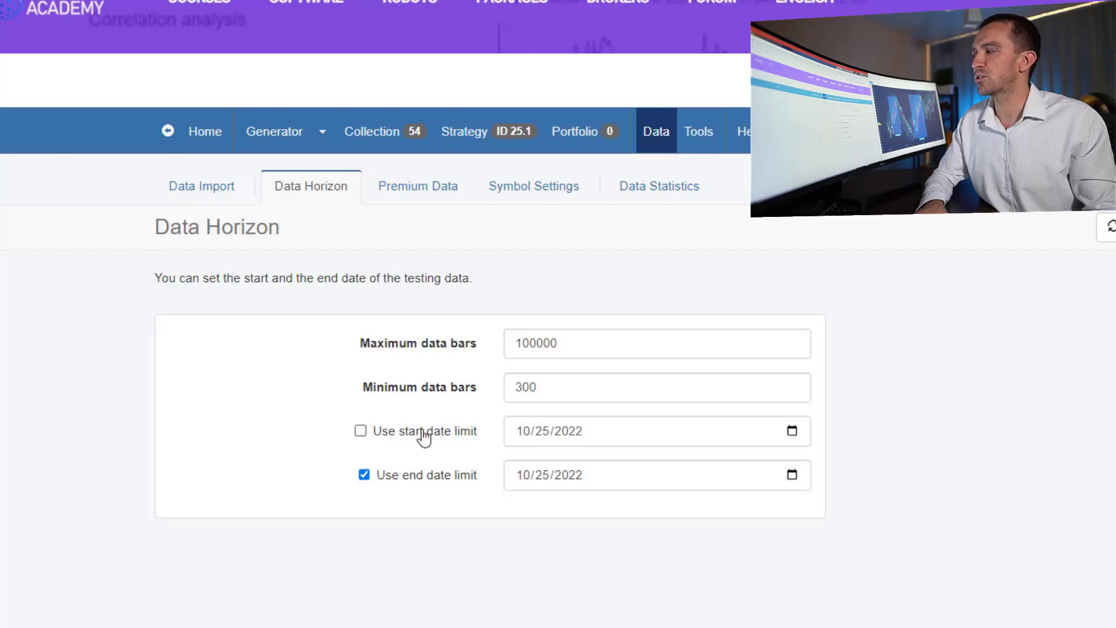
Enable and edit the start date limit, then recalculate so 26 of 54 strategies pass.
left_click(534, 436)
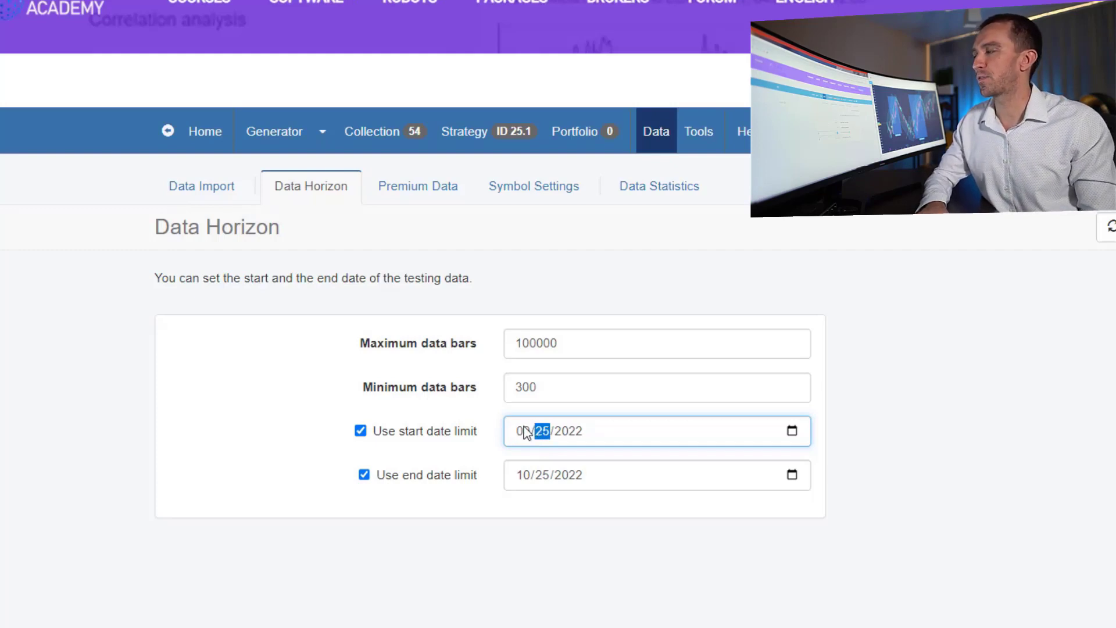
left_click(372, 131)
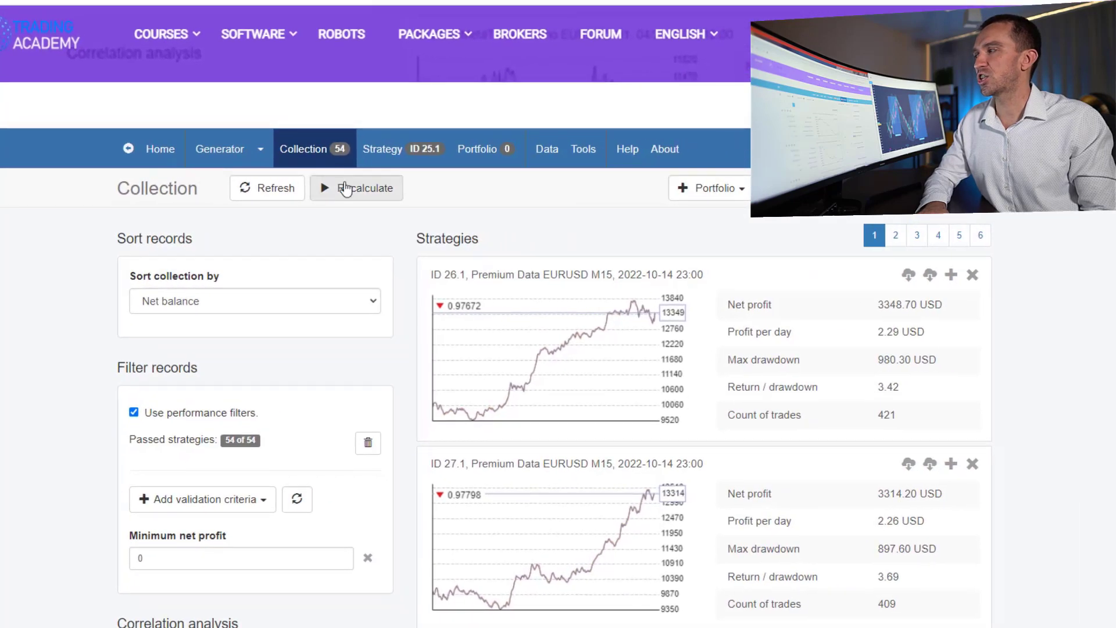
left_click(348, 192)
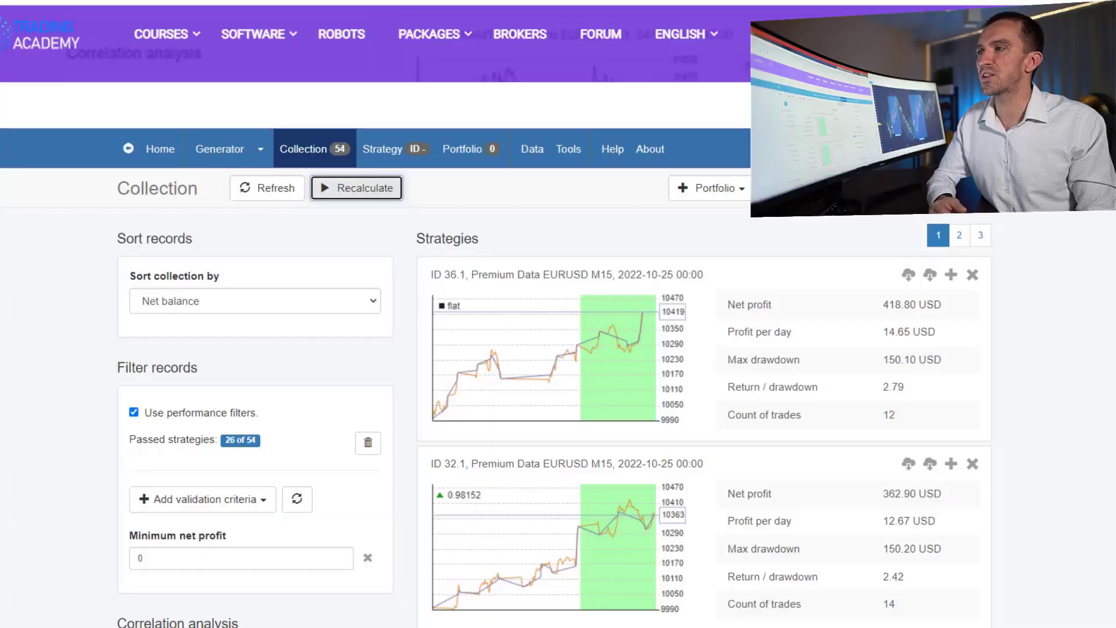
scroll(558, 349, "down", 15)
scroll(559, 348, "up", 15)
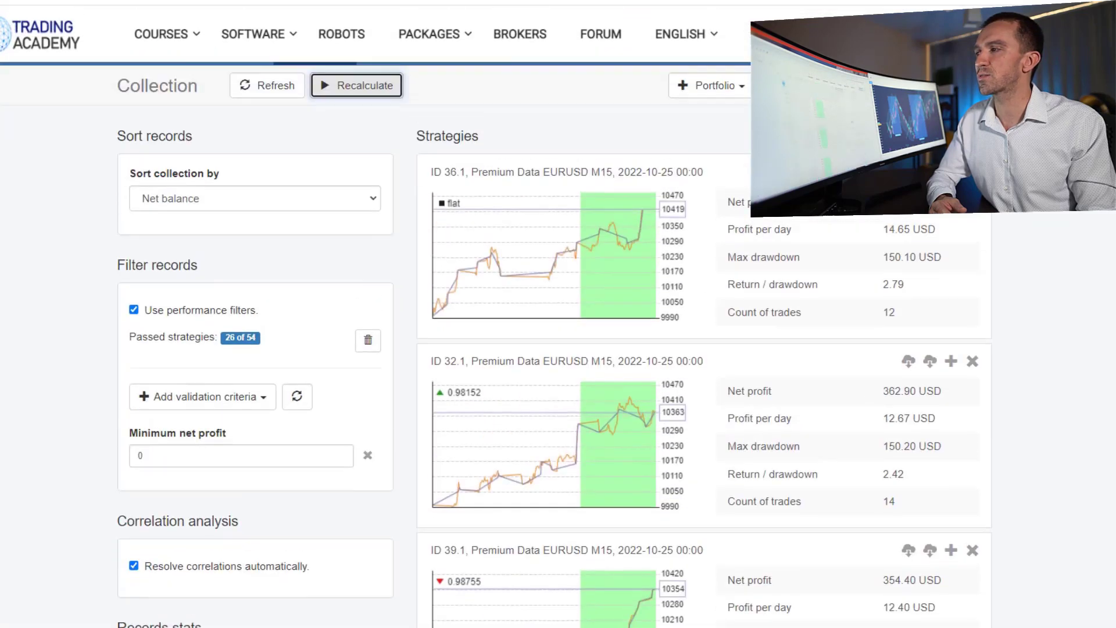
scroll(558, 349, "up", 1)
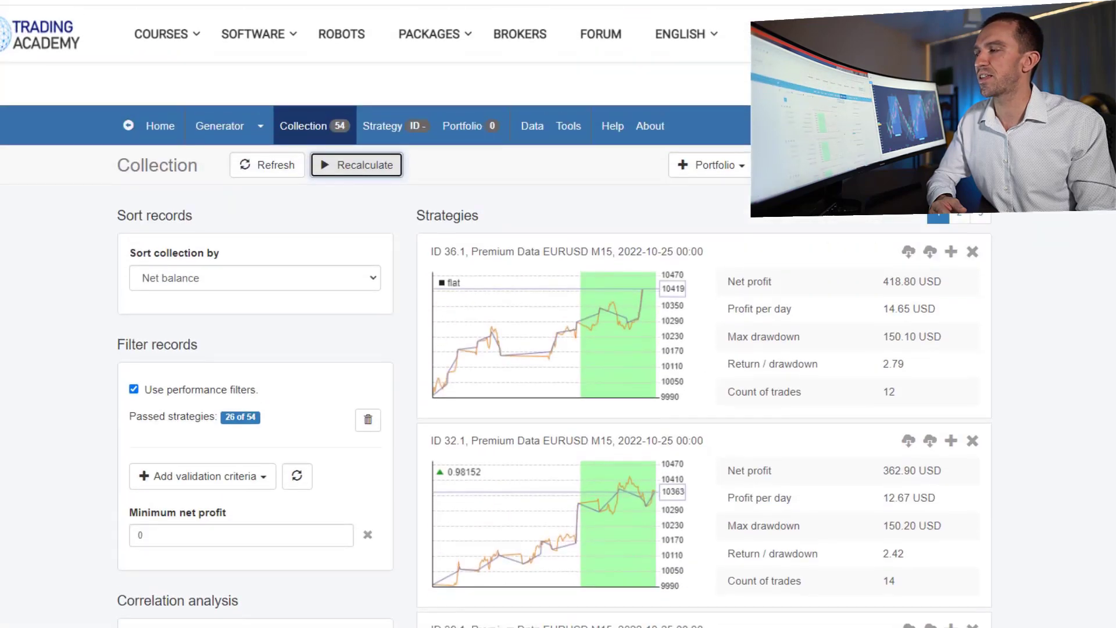
left_click(593, 332)
scroll(628, 485, "down", 1)
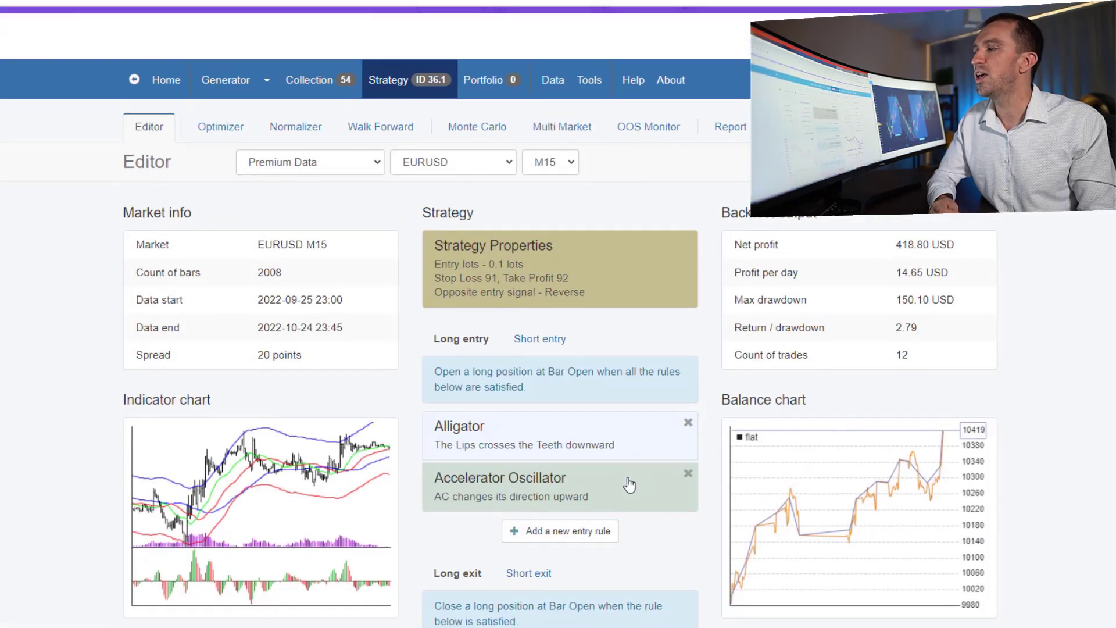
scroll(628, 485, "down", 1)
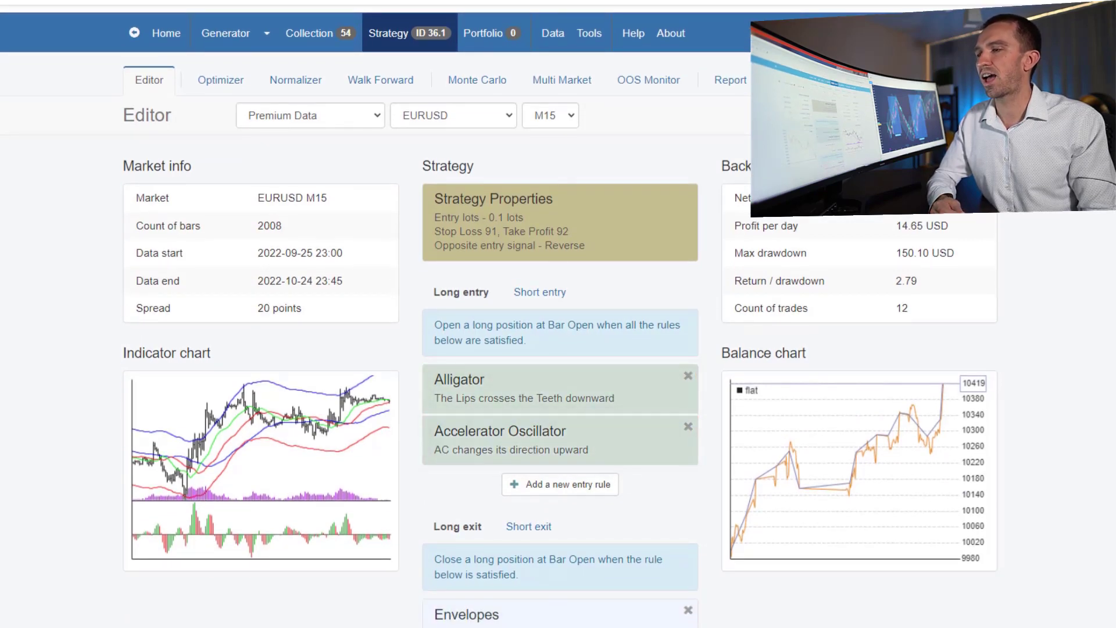
scroll(552, 576, "down", 1)
scroll(866, 390, "up", 1)
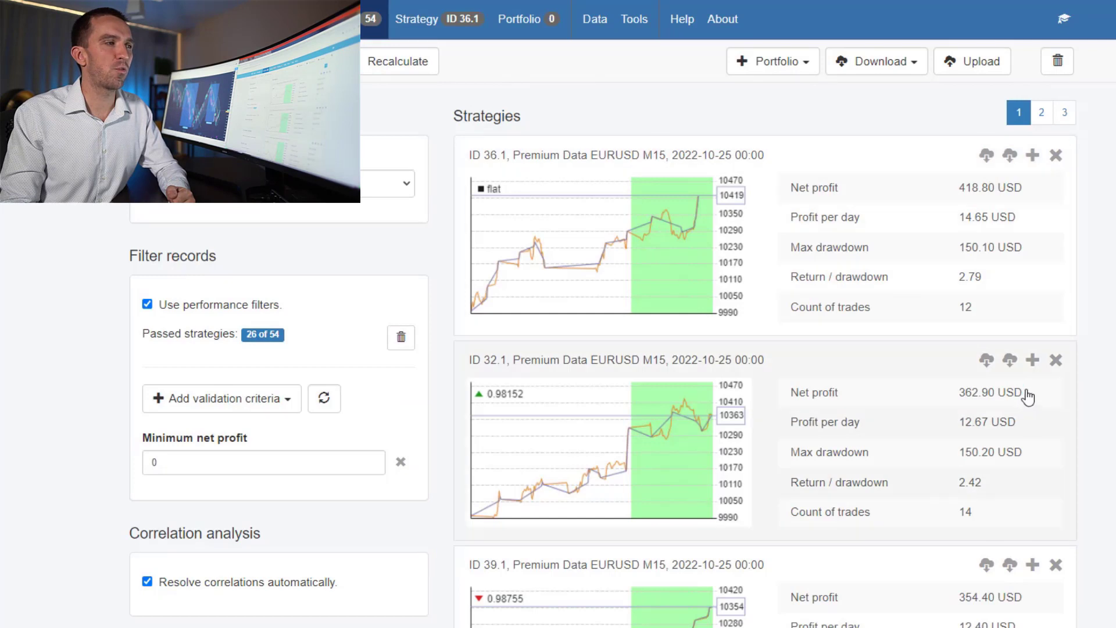
Raise the minimum net profit filter through 200 and 220 to 230, leaving 10 strategies.
double_click(304, 465)
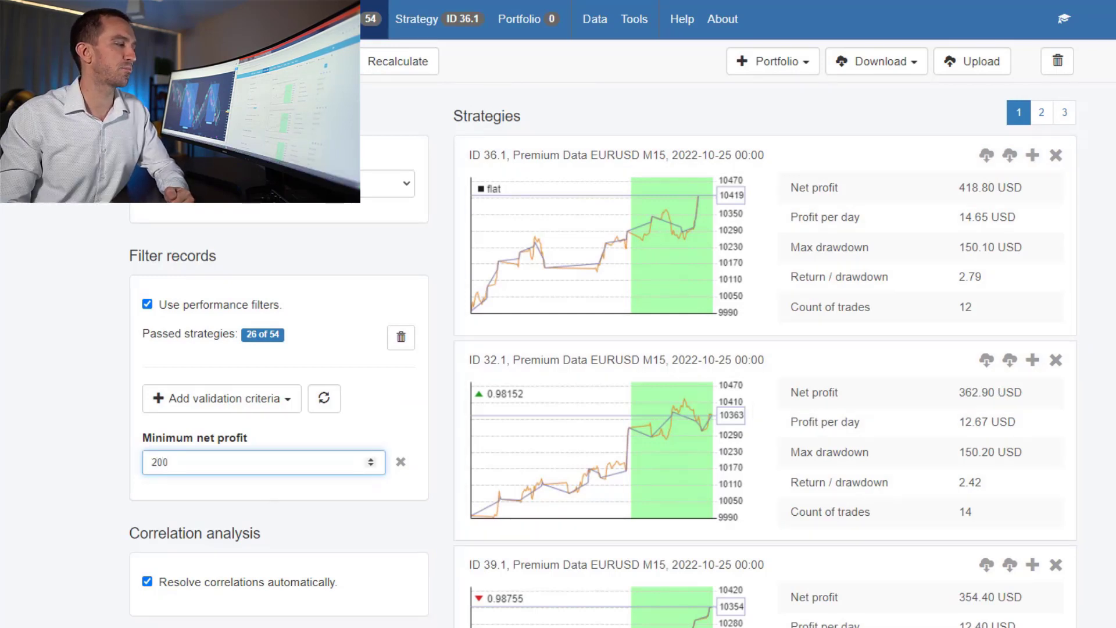
left_click(83, 490)
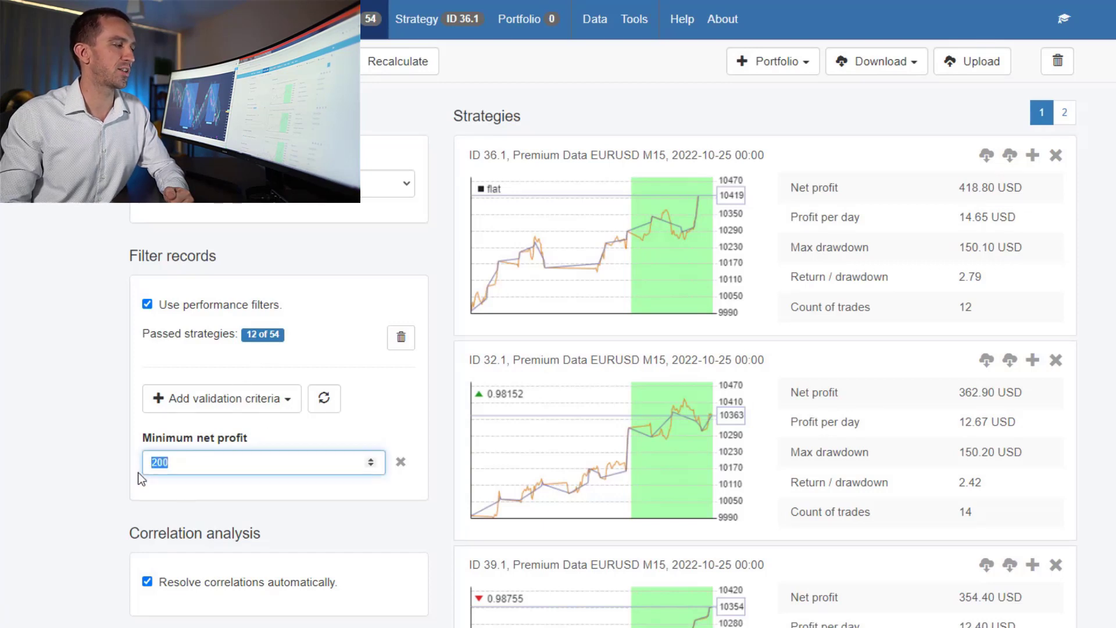
type("220")
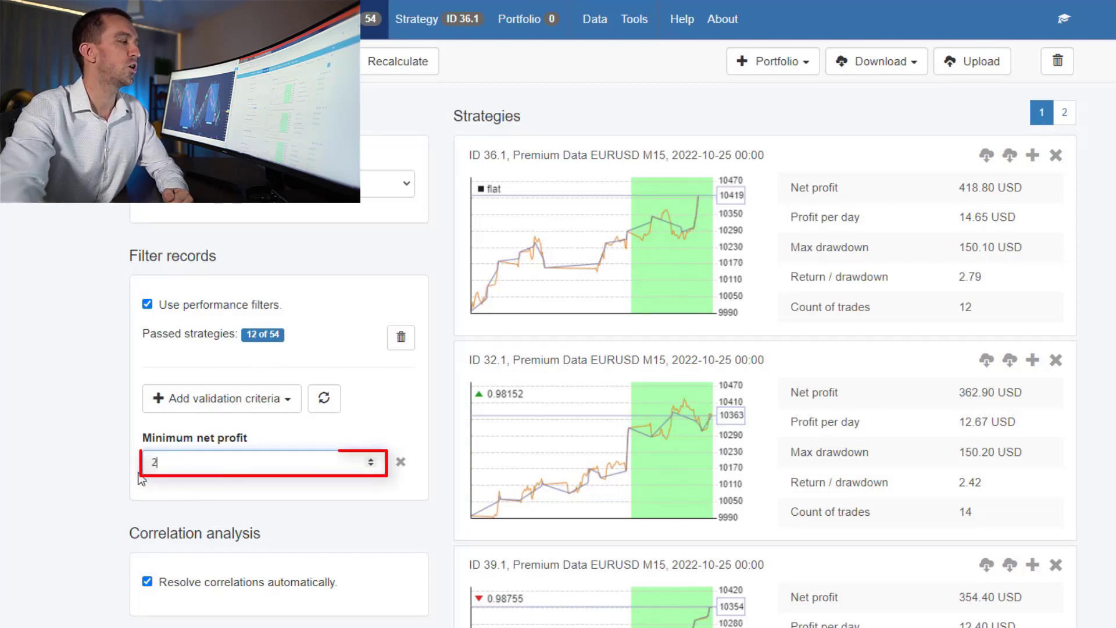
left_click(71, 489)
left_click_drag(175, 461, 144, 463)
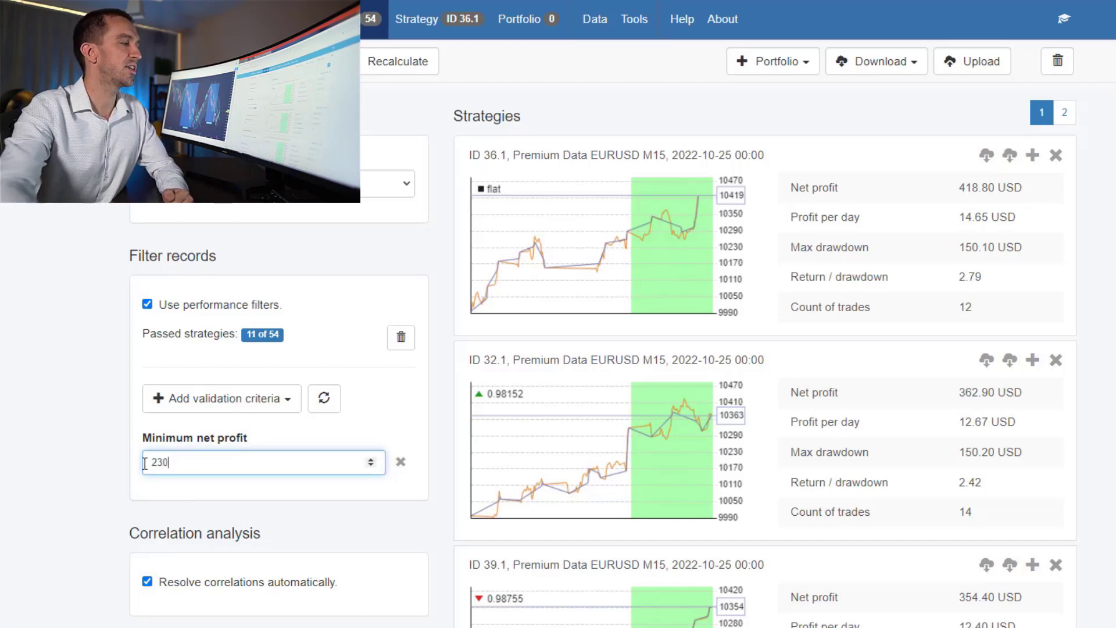
type("230")
left_click(98, 470)
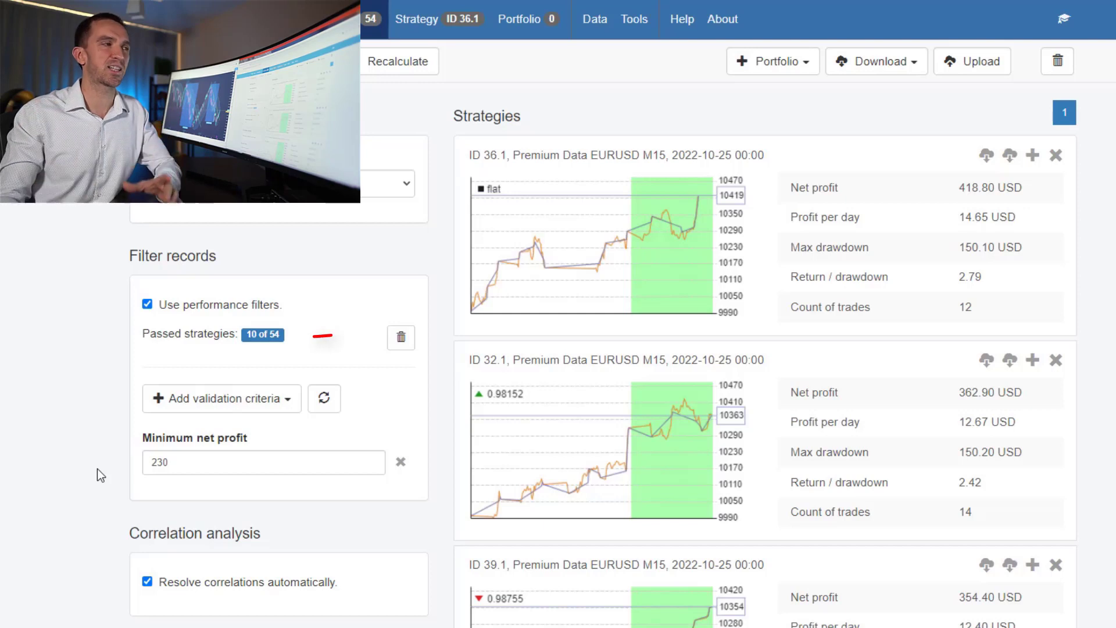
Download the ten filtered strategies as an MT4 Experts zip archive.
left_click(867, 69)
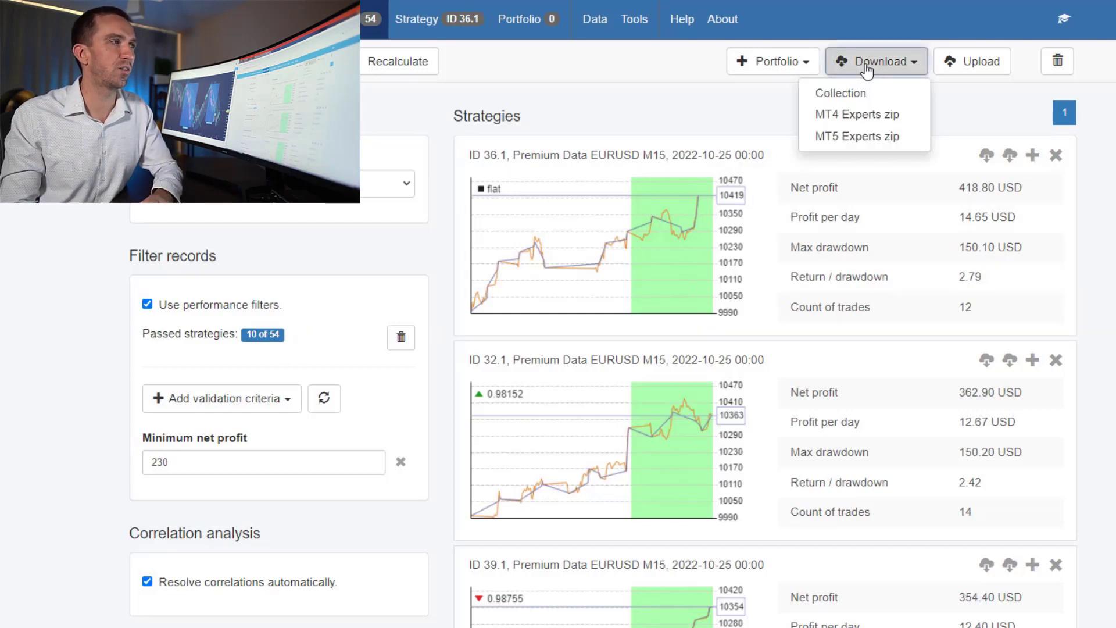
left_click(853, 116)
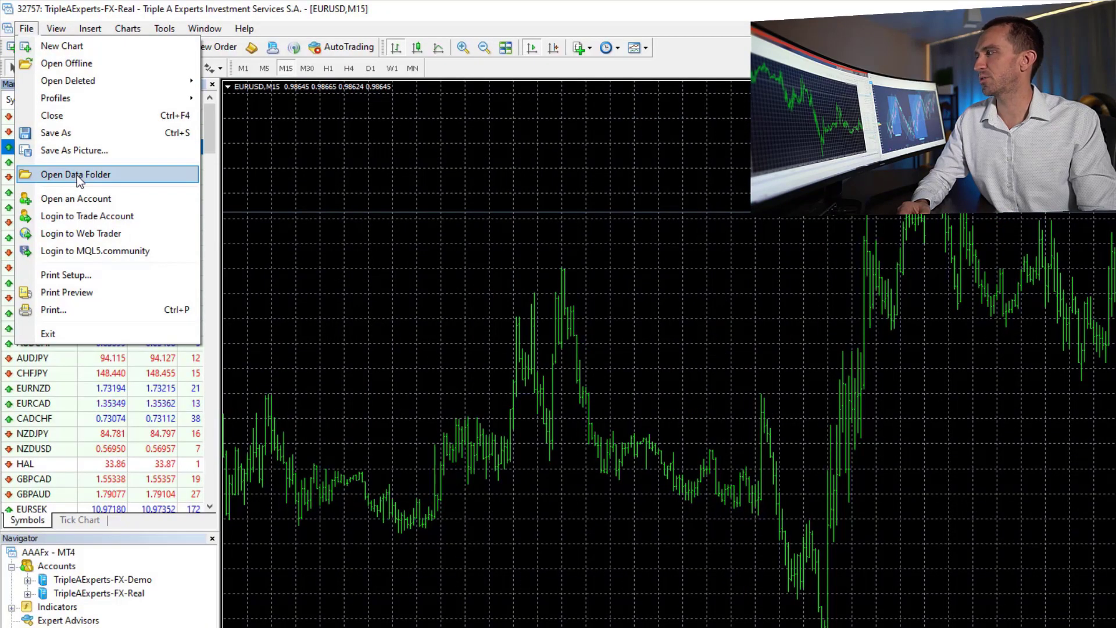
Paste the ten downloaded EA files into the data folder's MQL4\Experts directory.
left_click(76, 175)
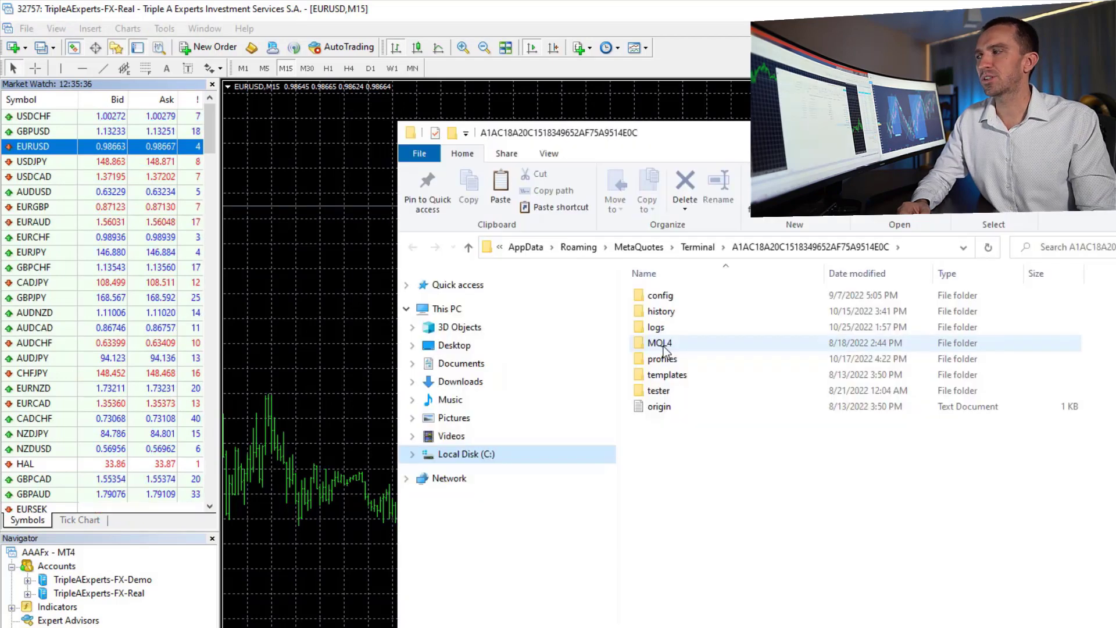
double_click(662, 343)
double_click(658, 296)
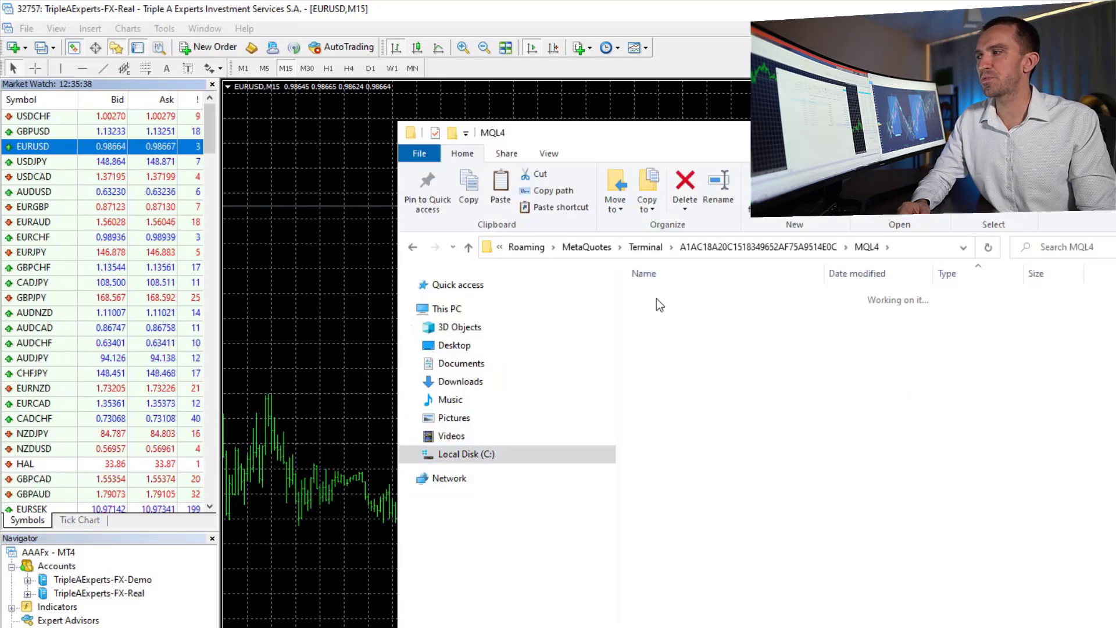
right_click(709, 421)
left_click(739, 530)
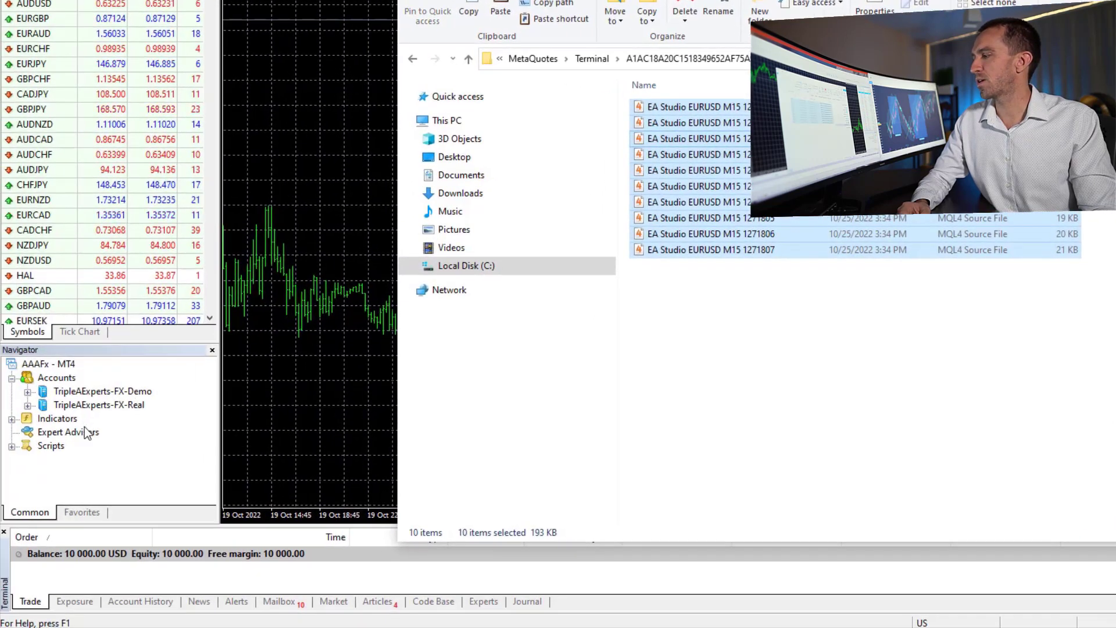
Refresh Navigator's Expert Advisors list so the new advisors, starting with 1271798, appear.
right_click(86, 434)
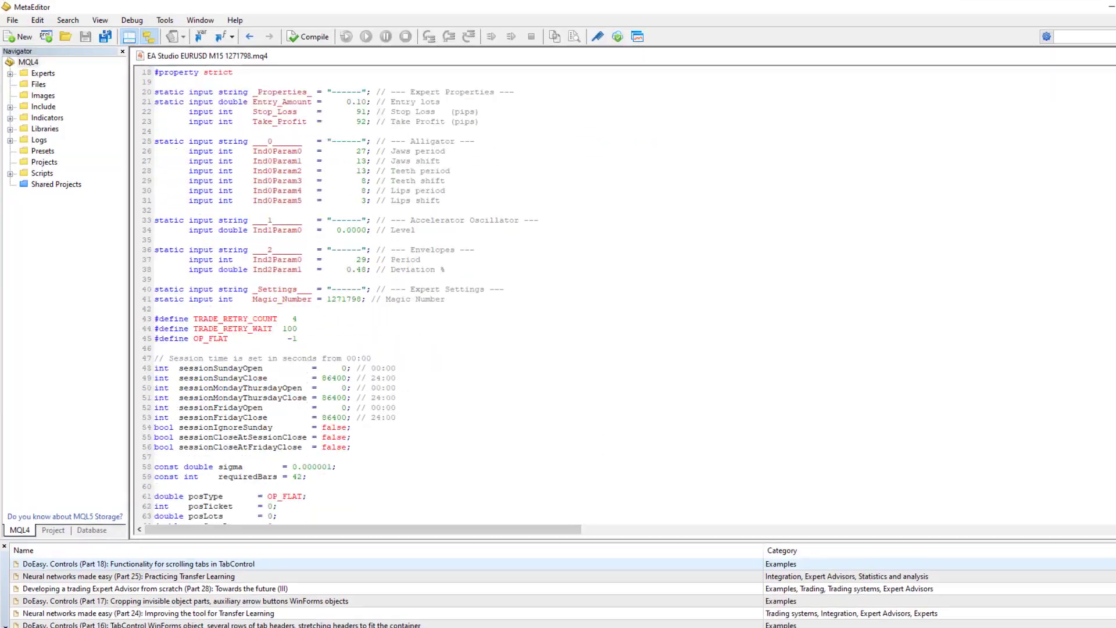
scroll(581, 290, "down", 20)
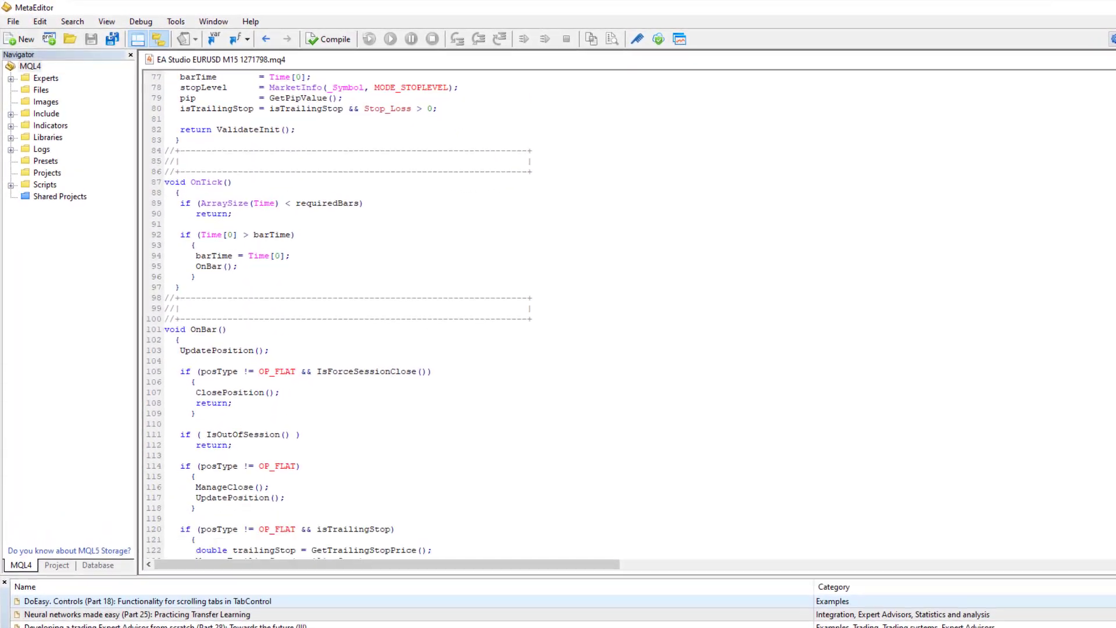
scroll(581, 314, "down", 20)
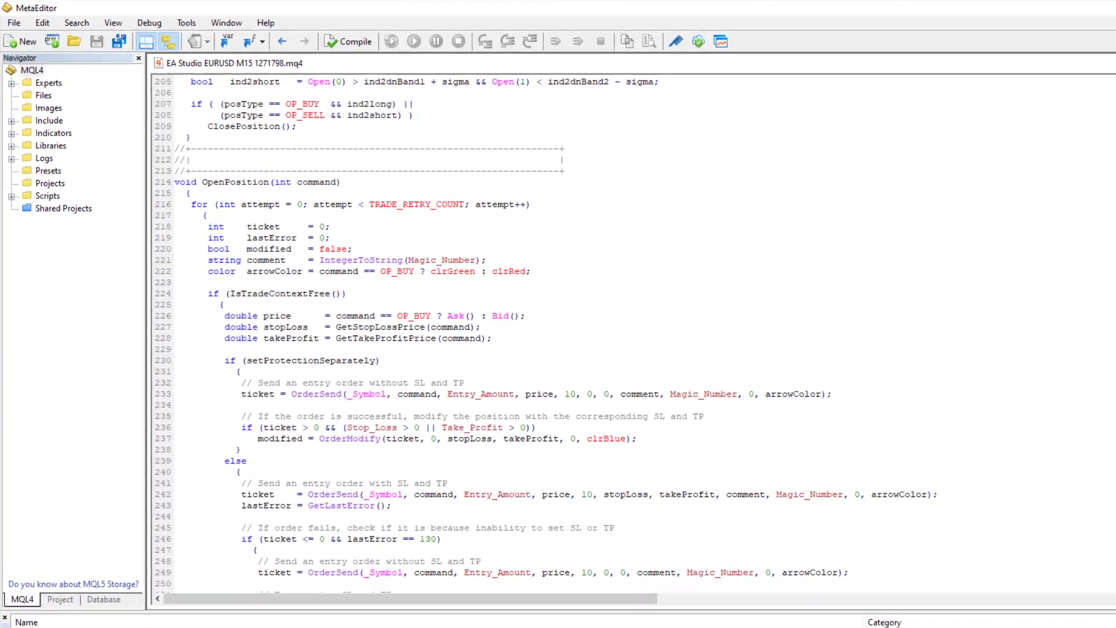
scroll(581, 314, "down", 20)
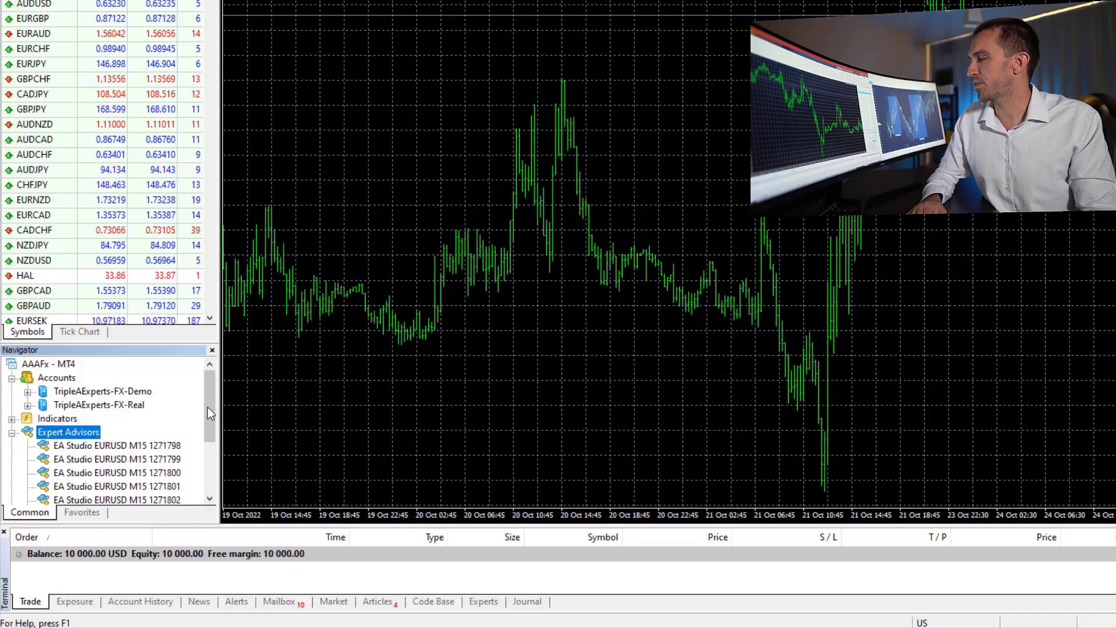
left_click_drag(208, 416, 211, 470)
left_click_drag(165, 346, 160, 300)
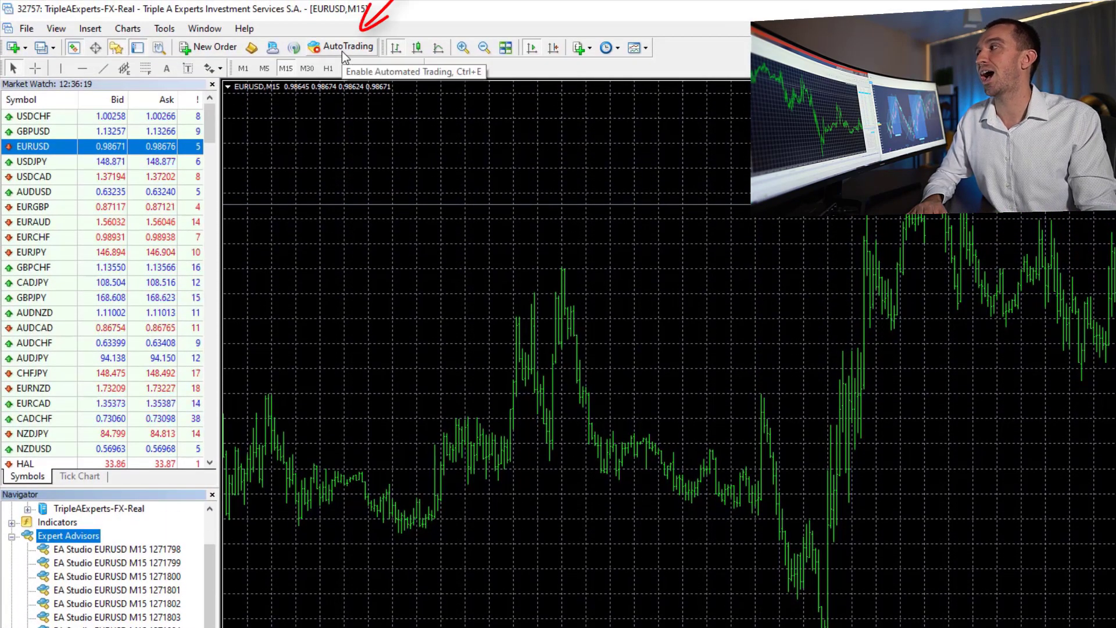
left_click(342, 51)
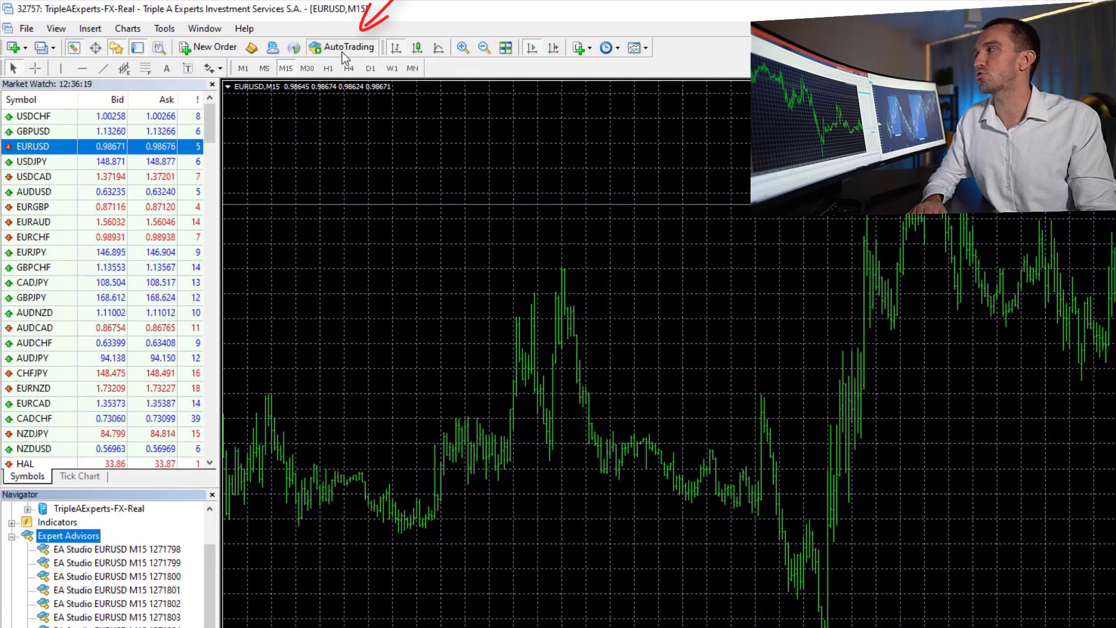
Attach expert 1271798 to the EURUSD M15 chart after reviewing its inputs and Magic Number.
double_click(149, 549)
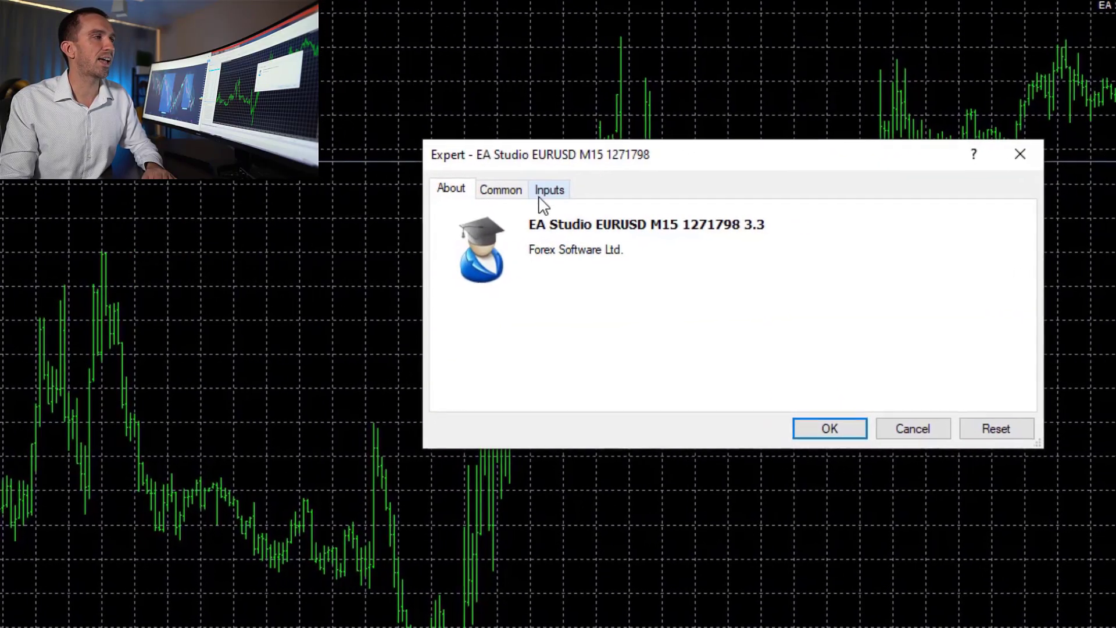
left_click(623, 197)
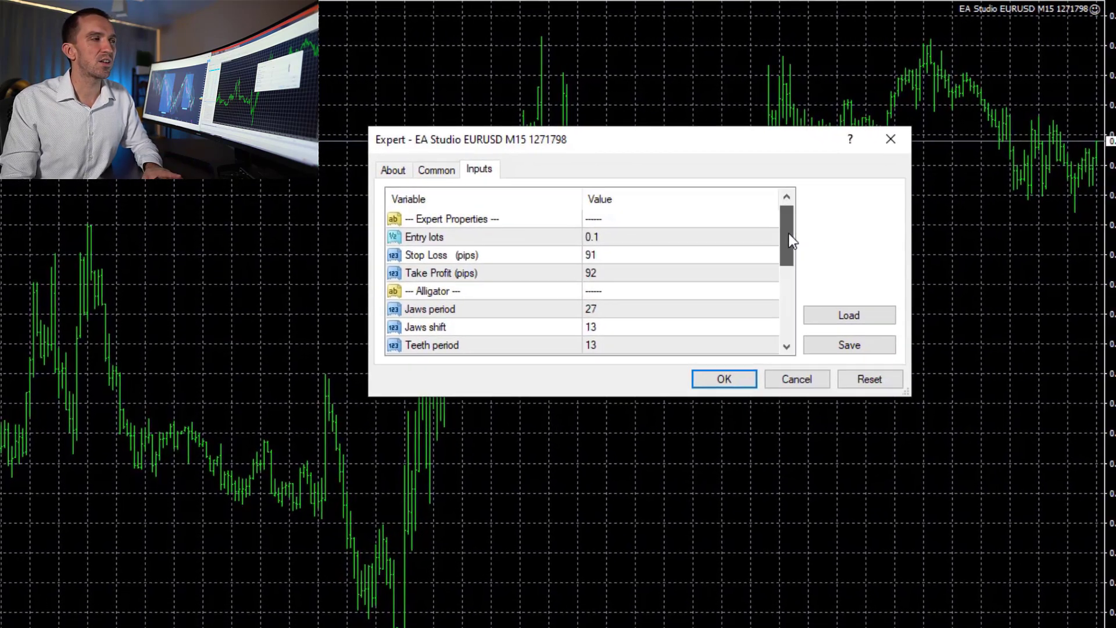
left_click_drag(788, 240, 770, 308)
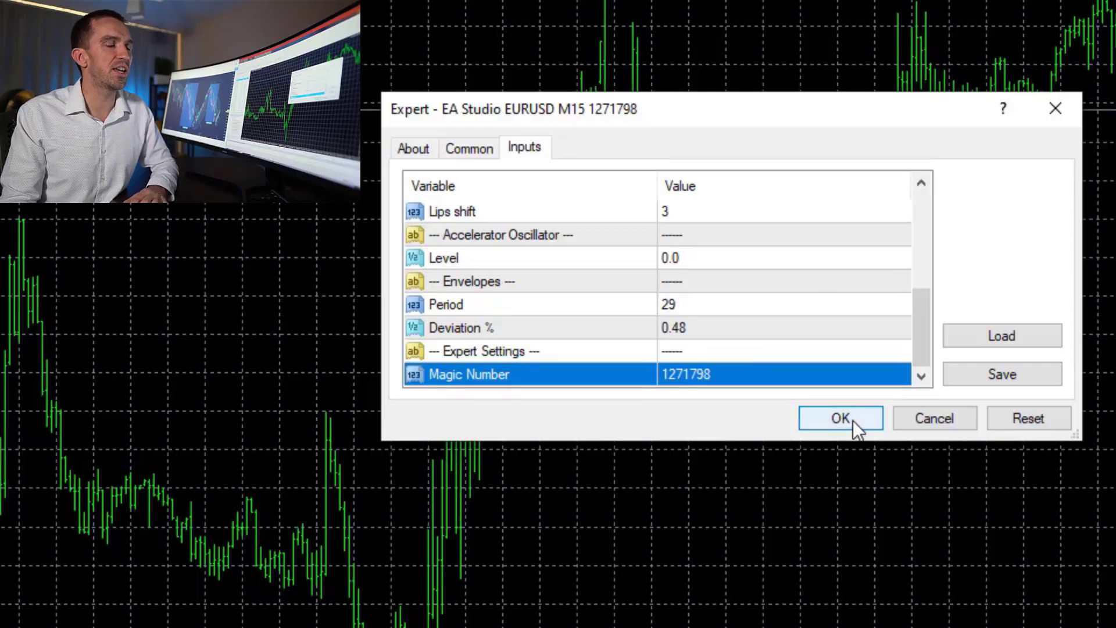
left_click(840, 418)
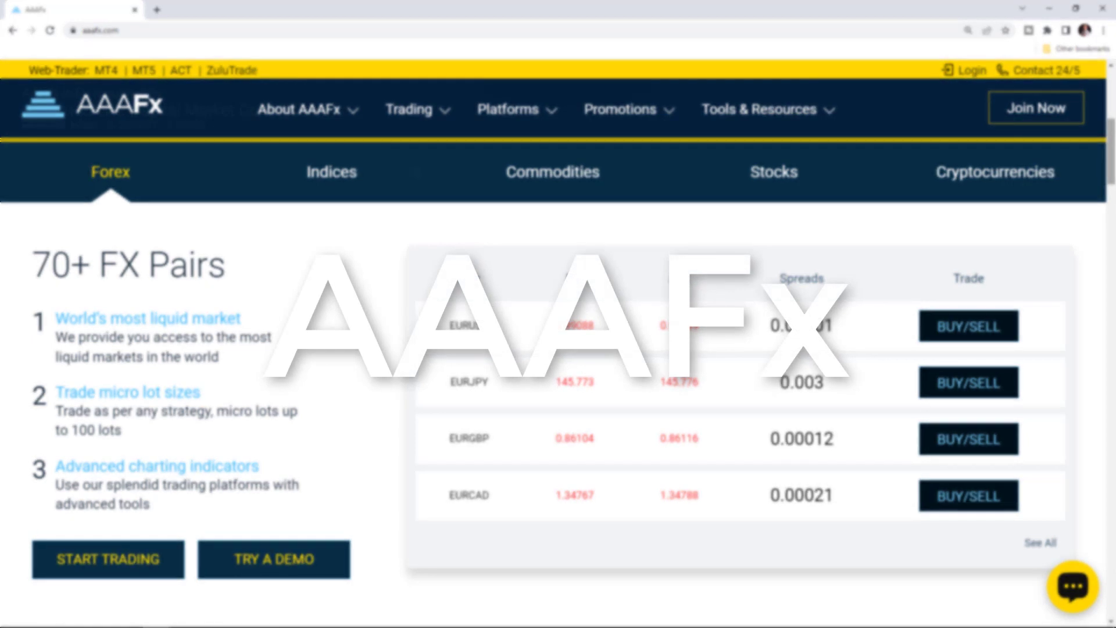
Scroll down the aaafx.com homepage to its Forex instruments table.
left_click_drag(1113, 157, 1113, 593)
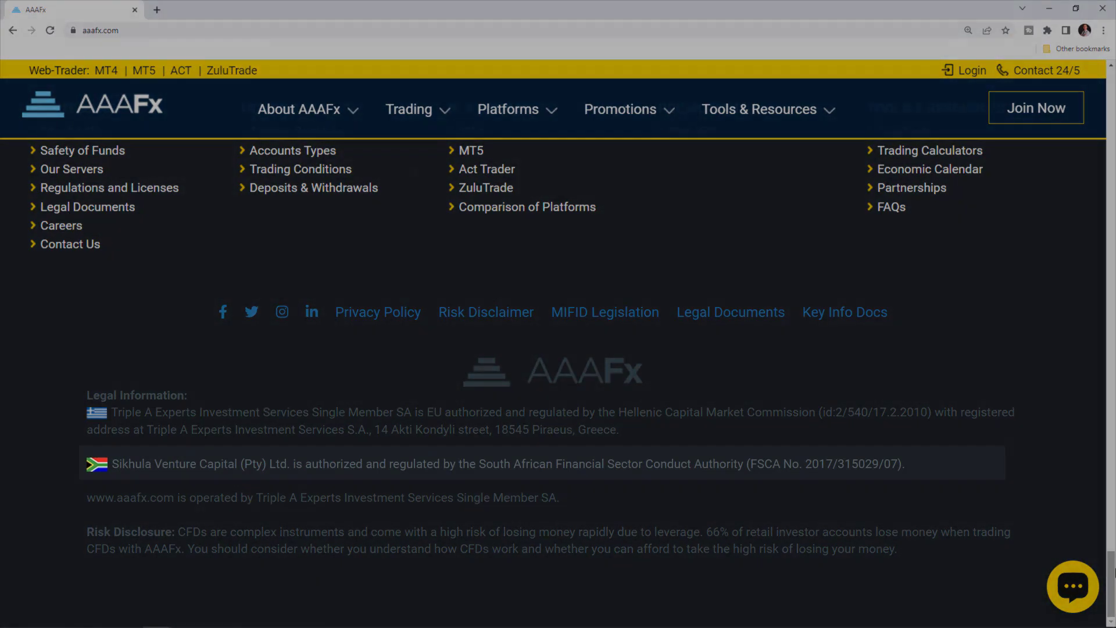
scroll(1084, 234, "up", 20)
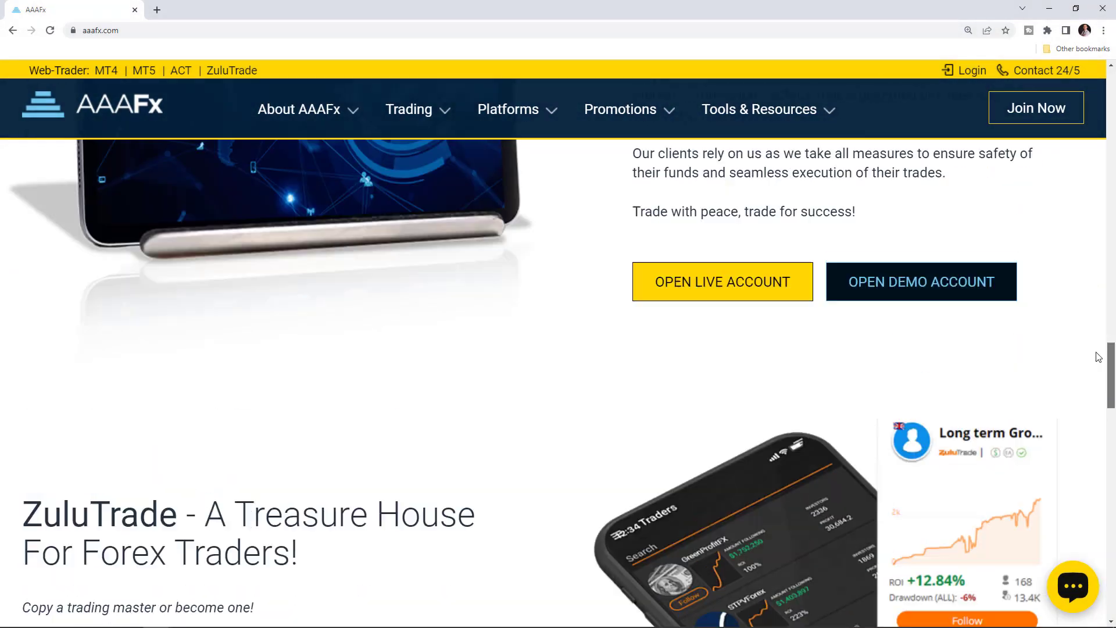
scroll(1081, 192, "up", 14)
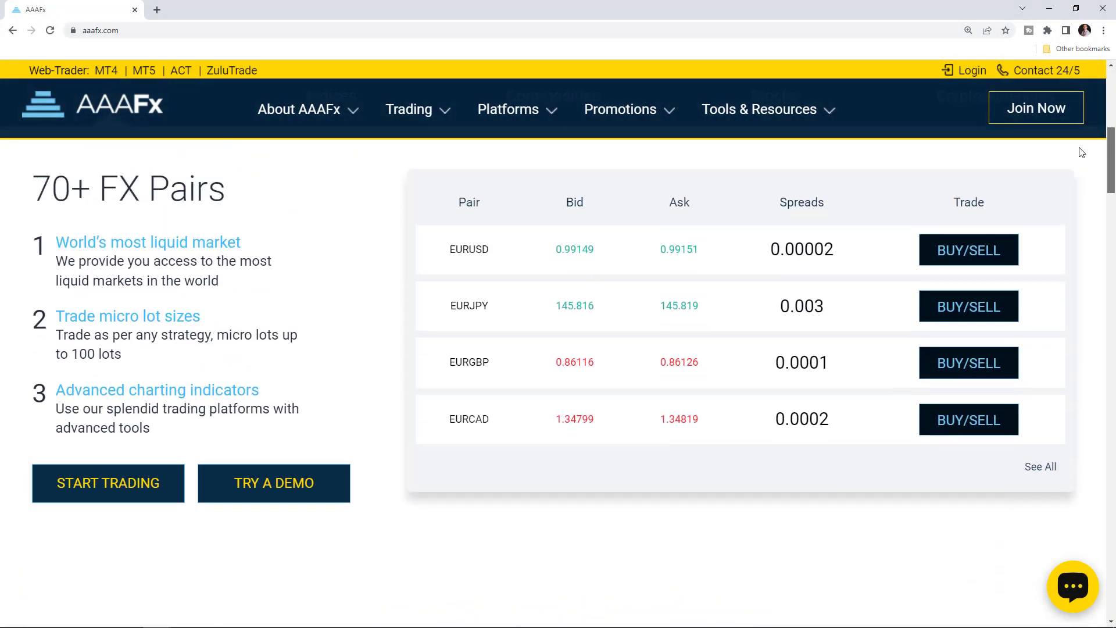
scroll(1079, 148, "down", 1)
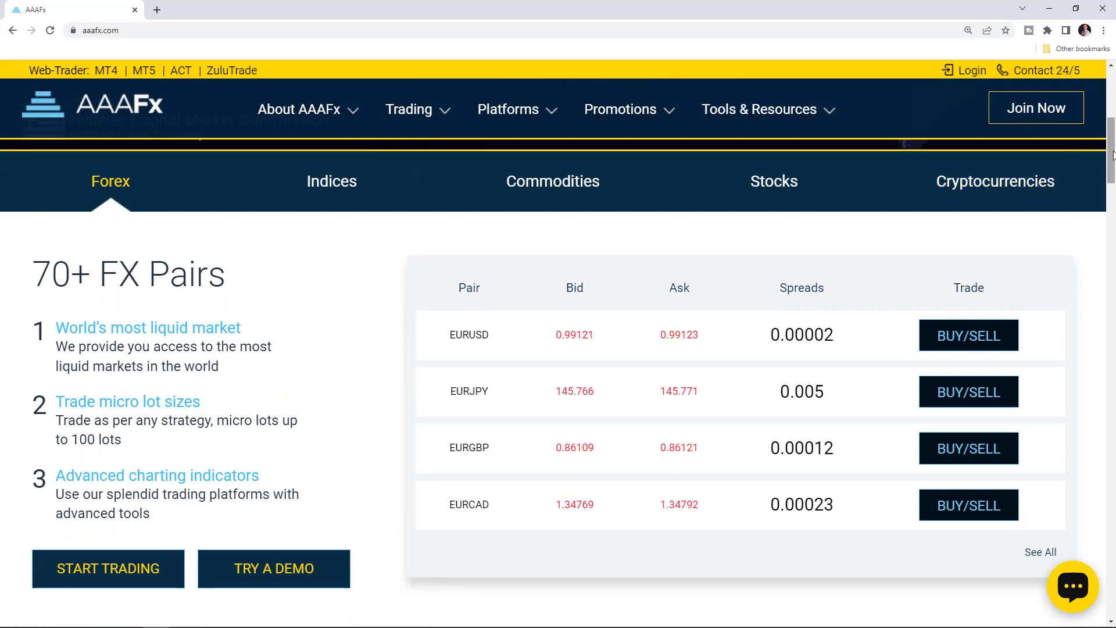
Browse the Indices, Commodities and Stocks tables, then return to the top banner.
left_click(321, 185)
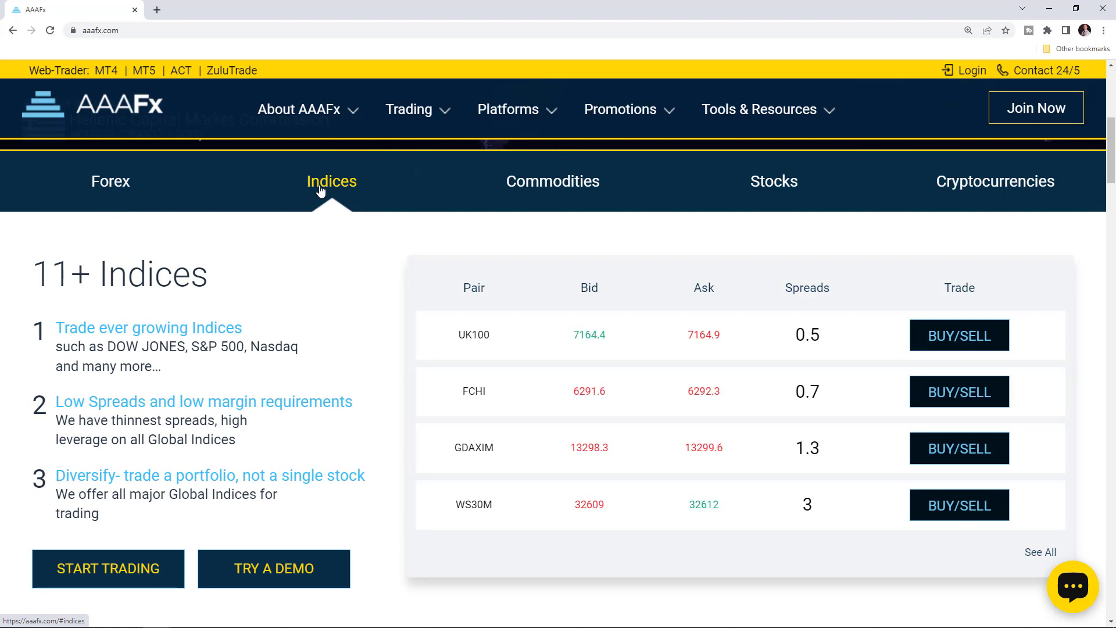
left_click(546, 190)
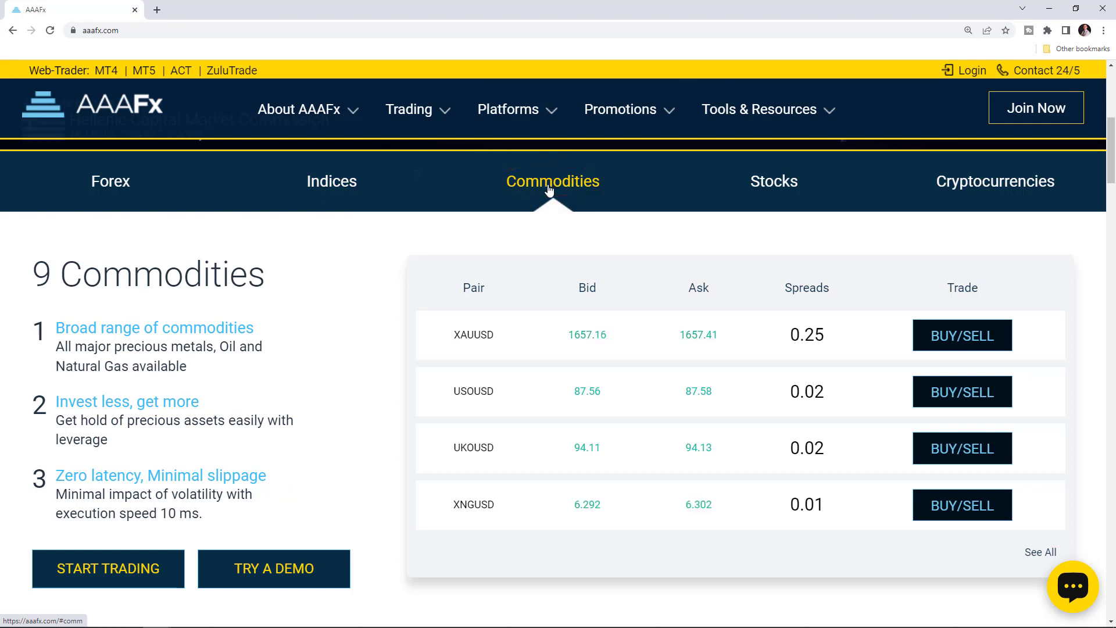
left_click(785, 182)
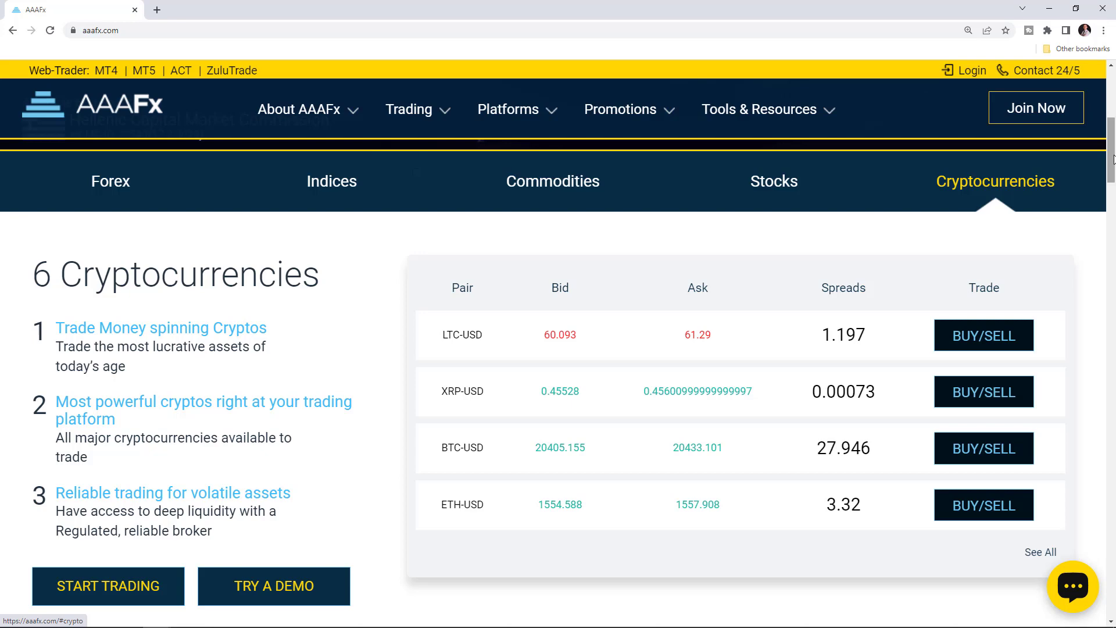
left_click_drag(1113, 159, 1115, 108)
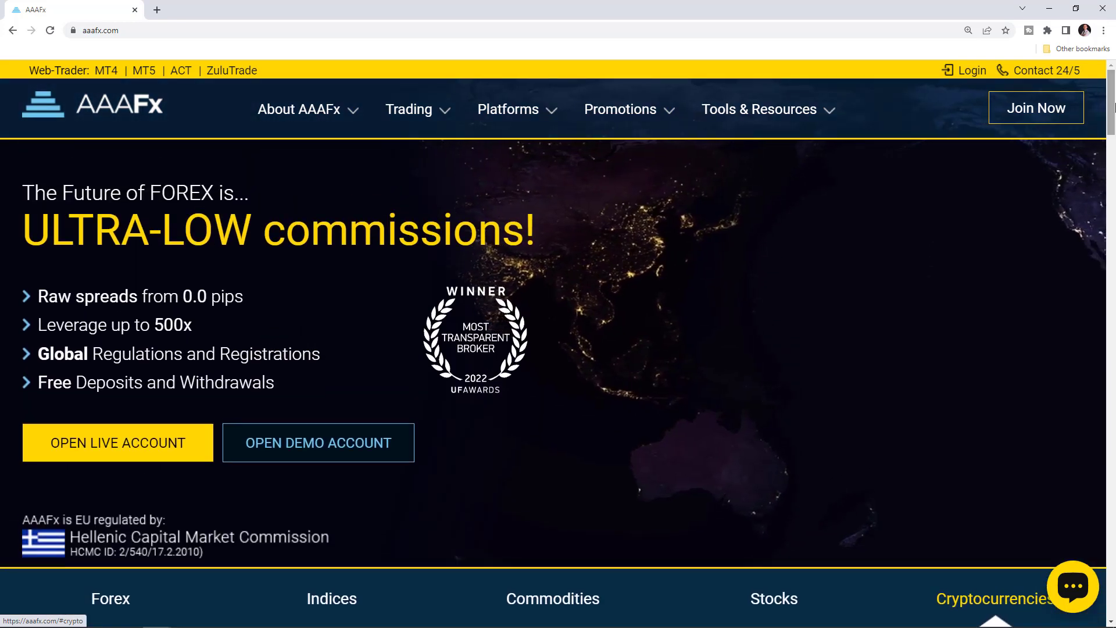
left_click_drag(302, 324, 241, 333)
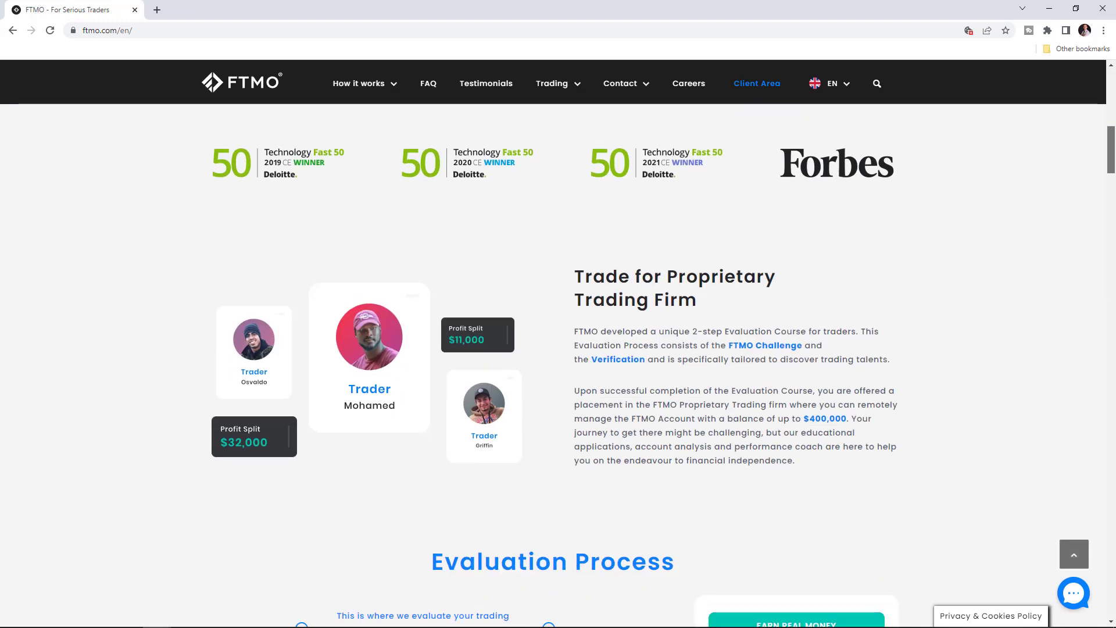
scroll(1112, 233, "down", 10)
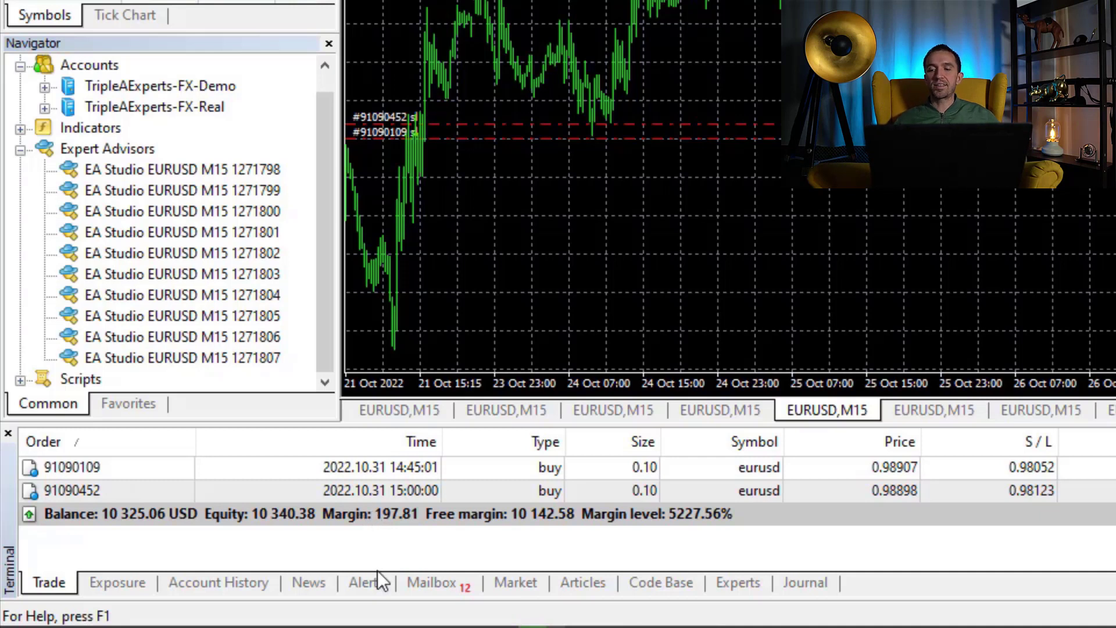
Enlarge the Account History panel and inspect the -20.50 and -13.30 losing trades.
left_click(207, 588)
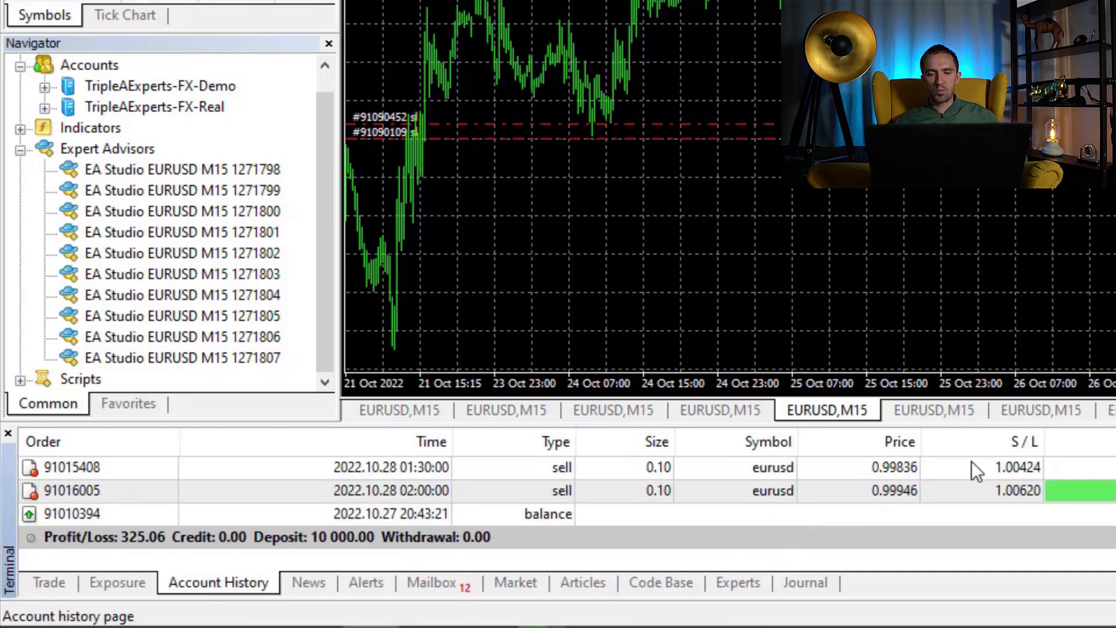
left_click_drag(1083, 424, 1085, 199)
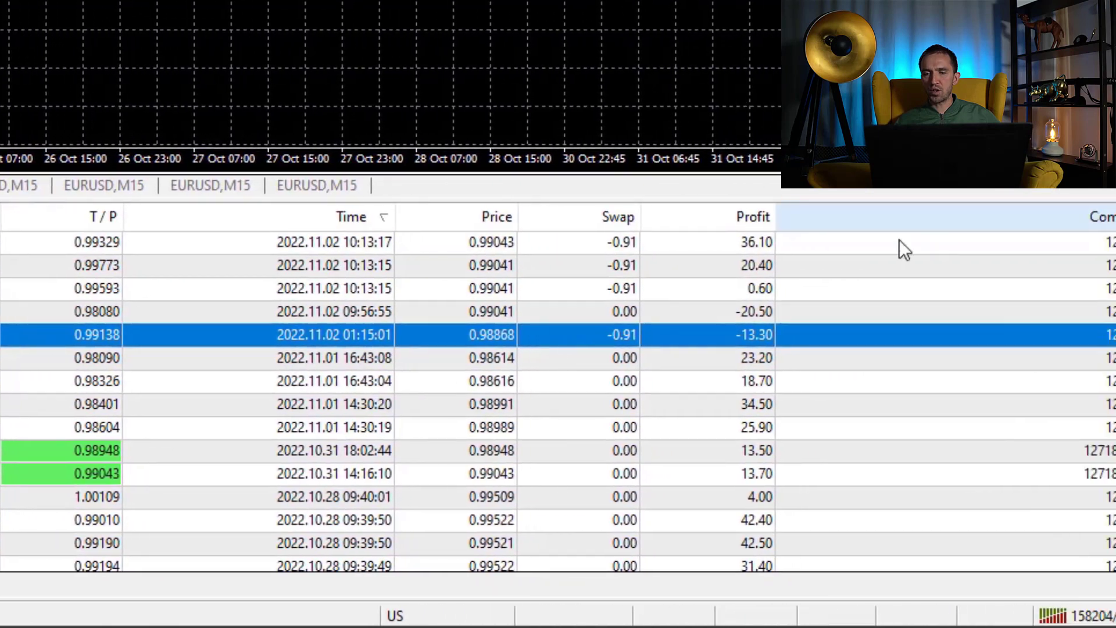
left_click_drag(797, 201, 797, 118)
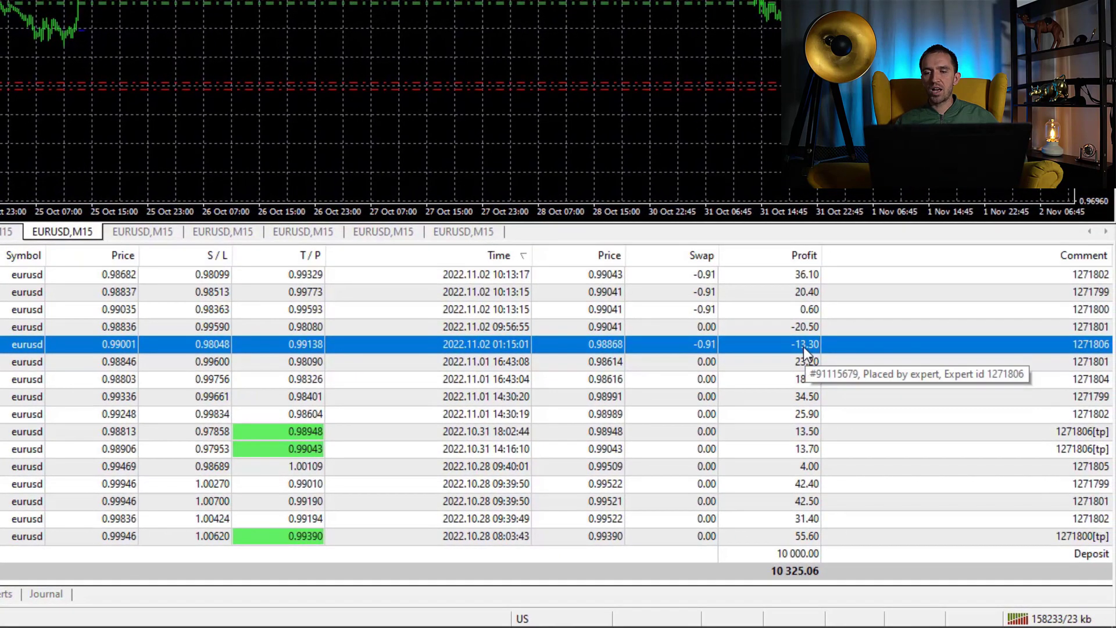
left_click(797, 330)
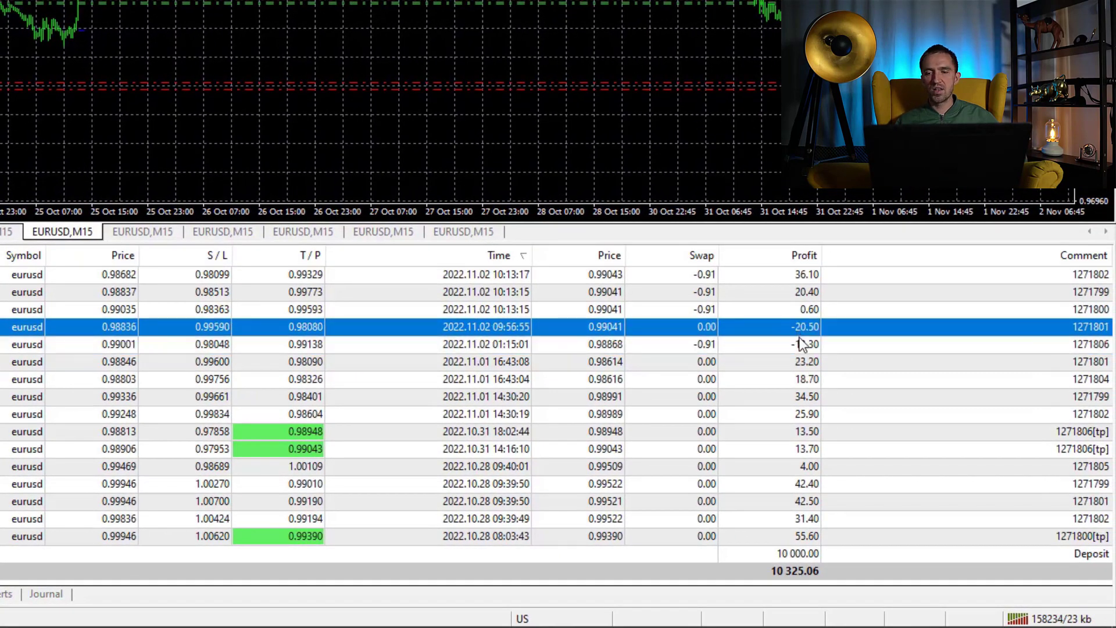
left_click(807, 345)
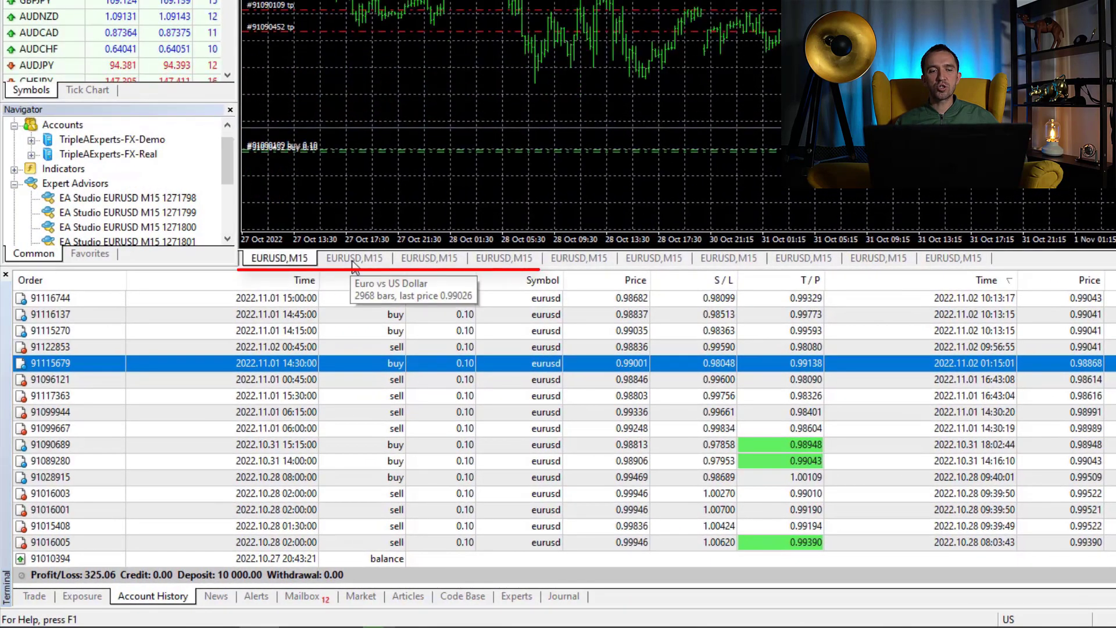
Switch to the third EURUSD M15 chart and read its trade marker tooltips.
left_click(355, 258)
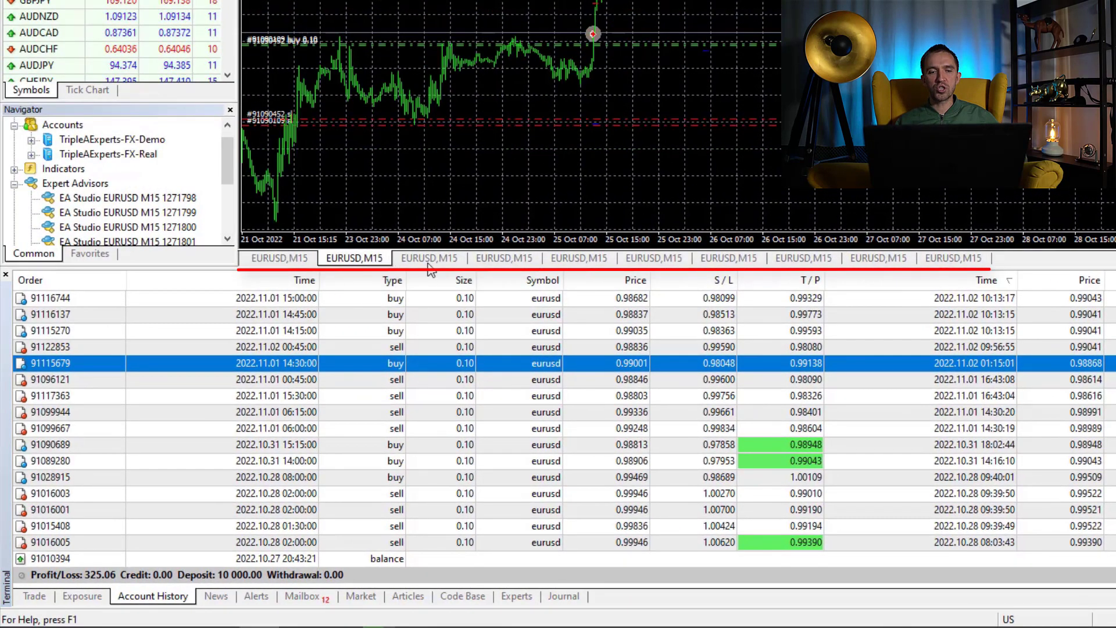
left_click(429, 260)
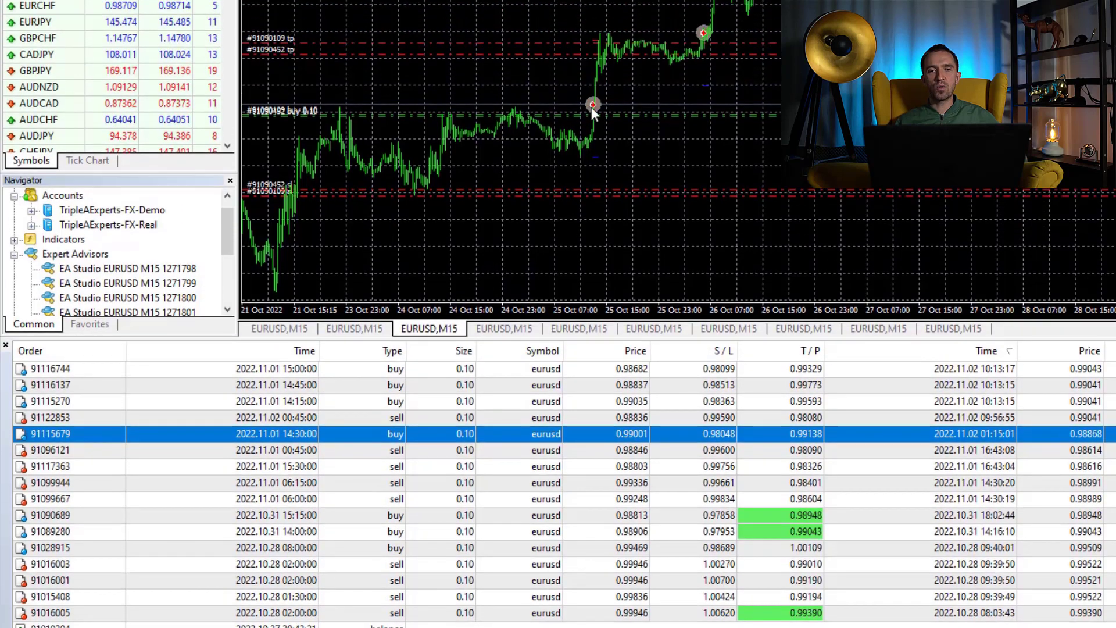
mouse_move(593, 109)
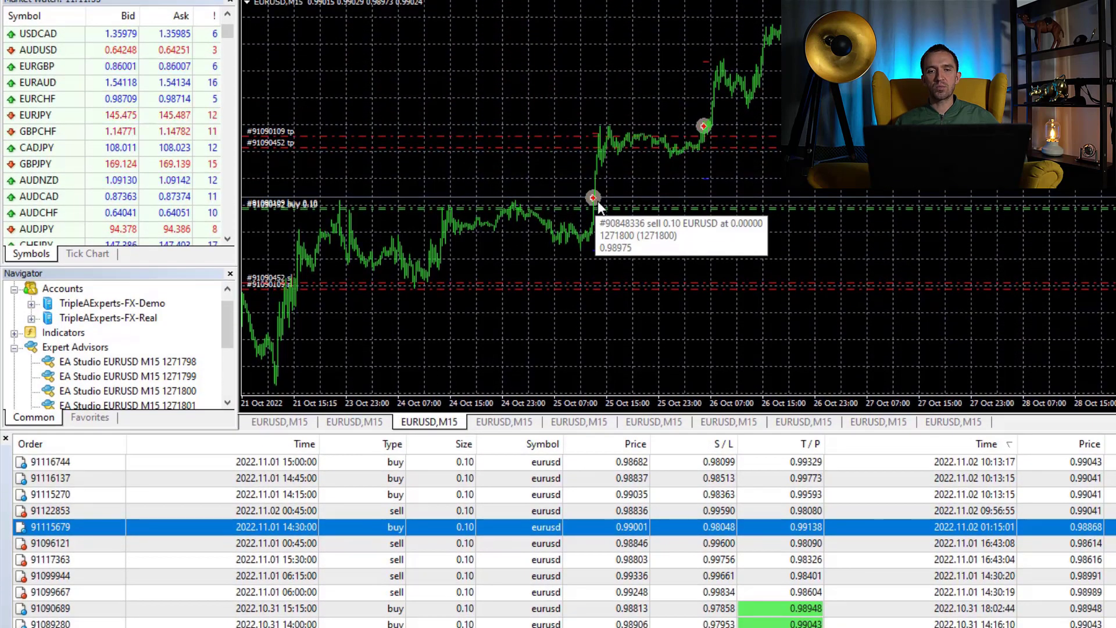
mouse_move(706, 130)
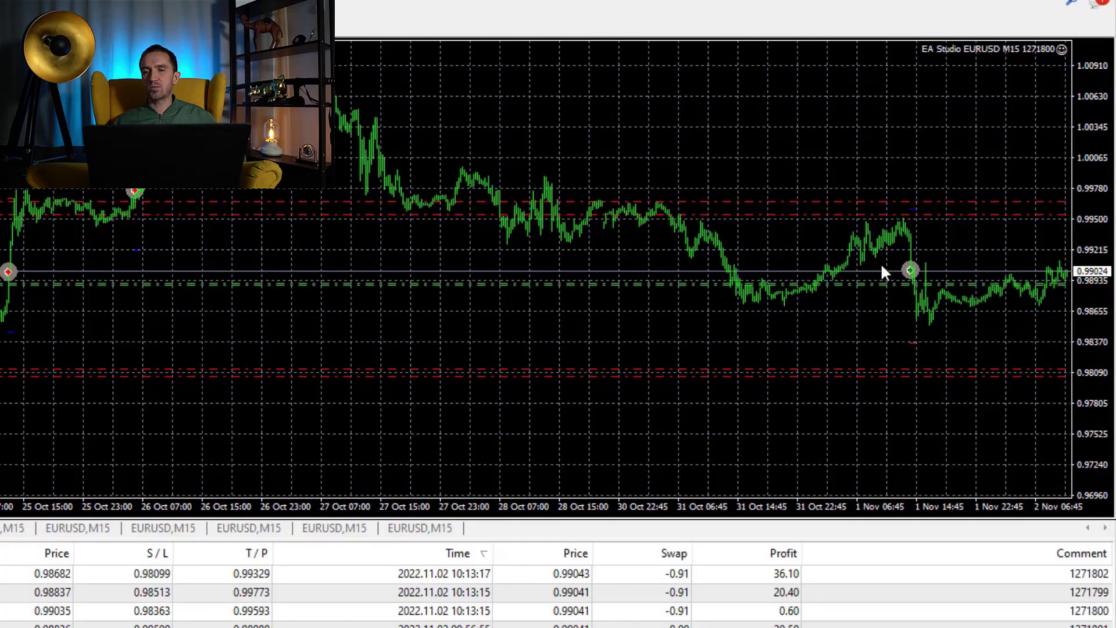
mouse_move(912, 277)
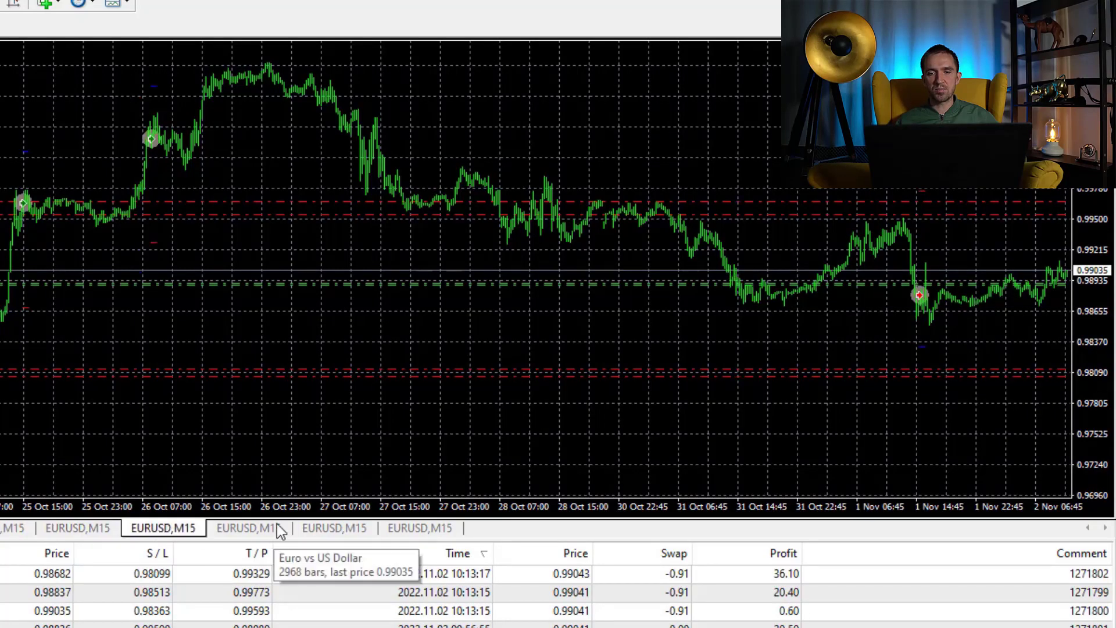
Move on to the following EURUSD M15 charts and read their trade markers.
left_click(261, 532)
left_click(336, 529)
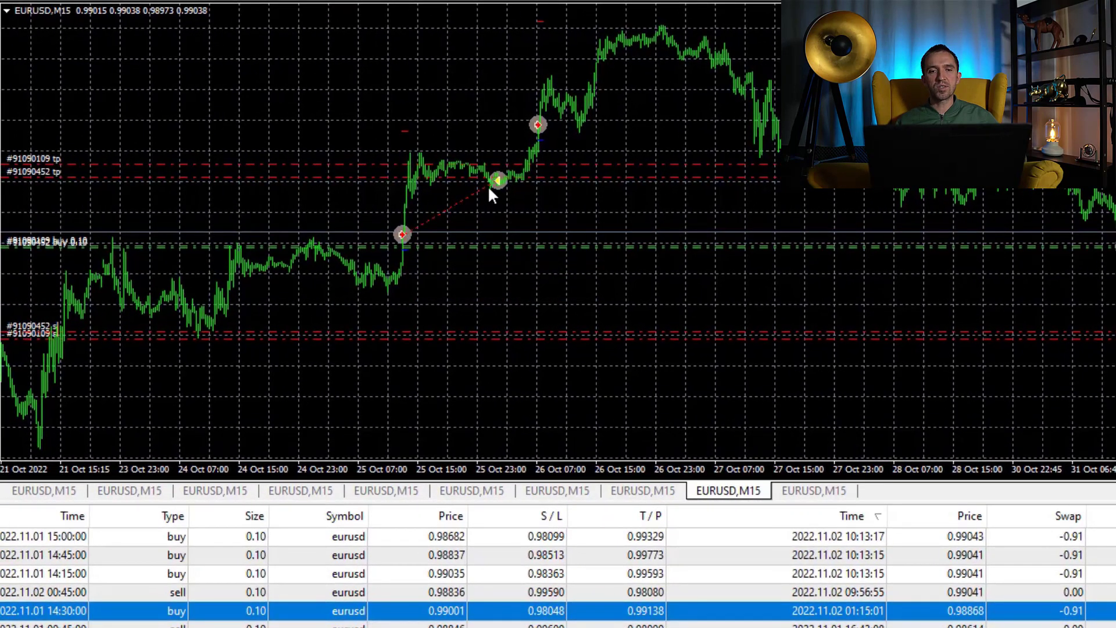
mouse_move(403, 236)
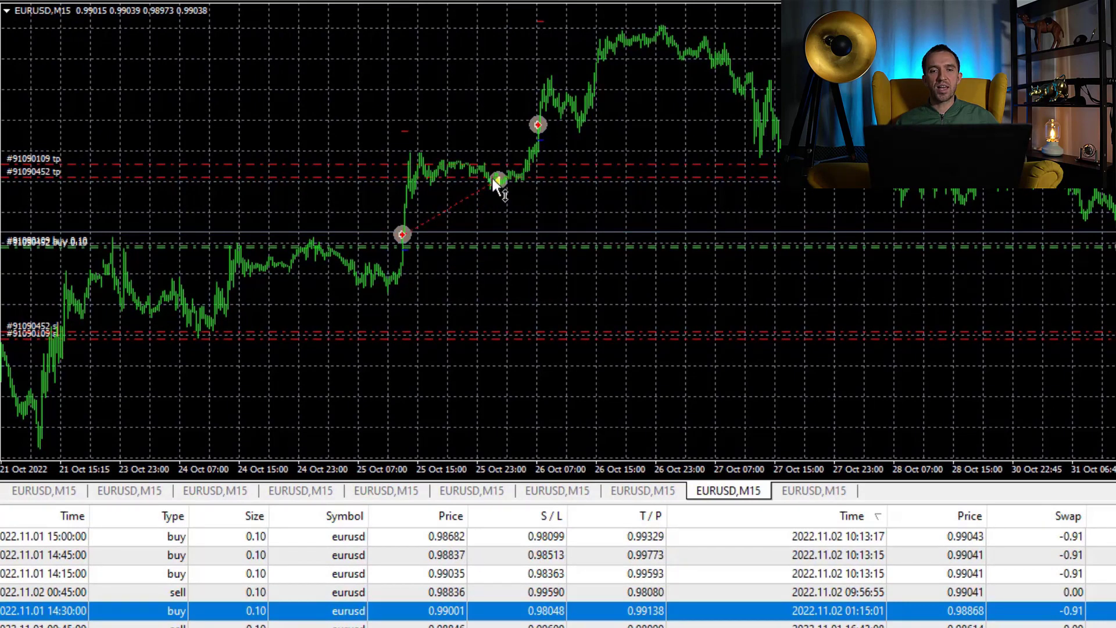
mouse_move(499, 180)
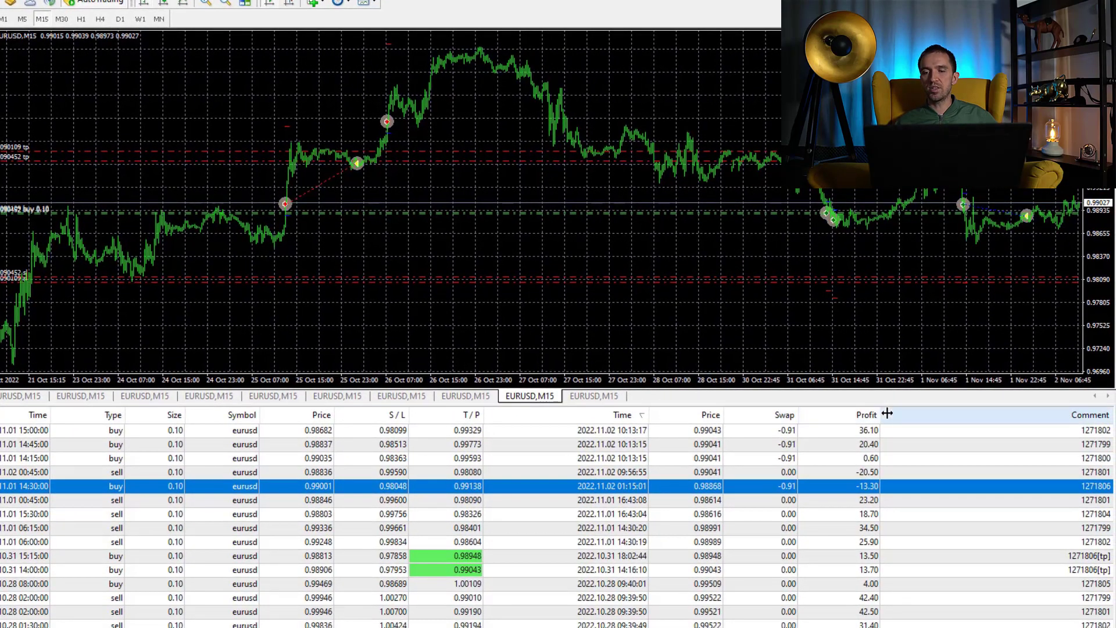
Add a Comment column showing each trade's magic number to the account history.
right_click(888, 414)
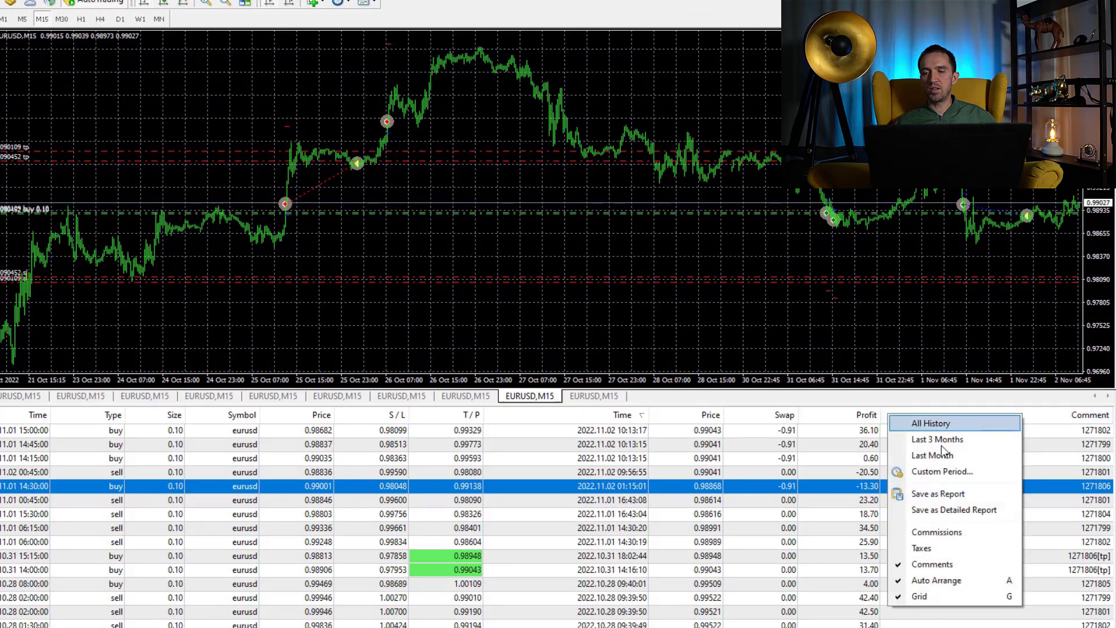
left_click(969, 565)
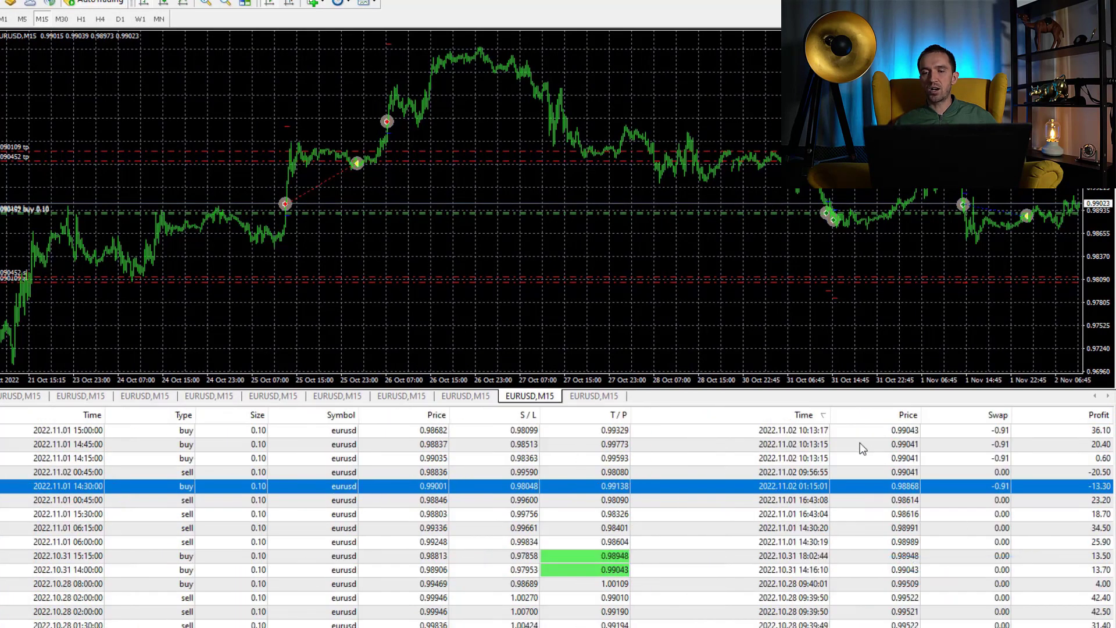
right_click(959, 422)
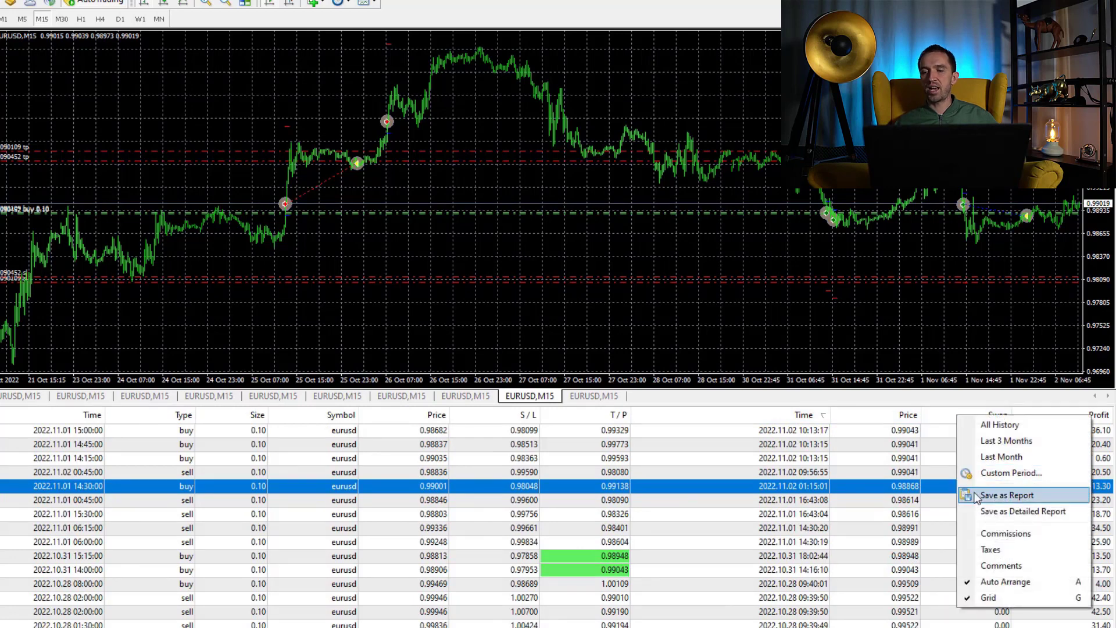
left_click(1009, 566)
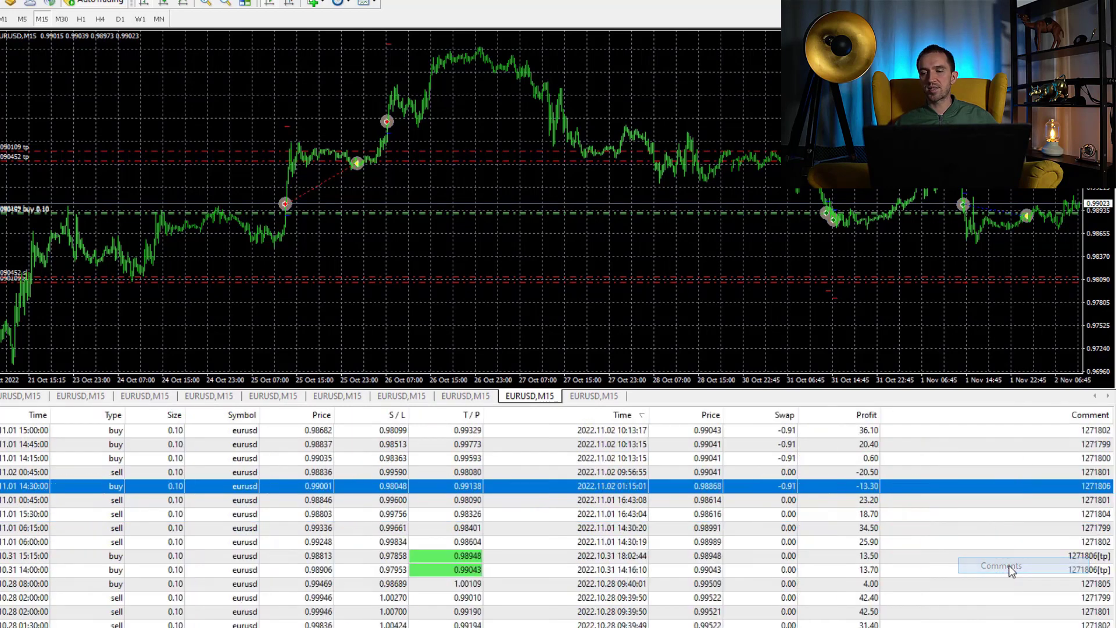
right_click(606, 306)
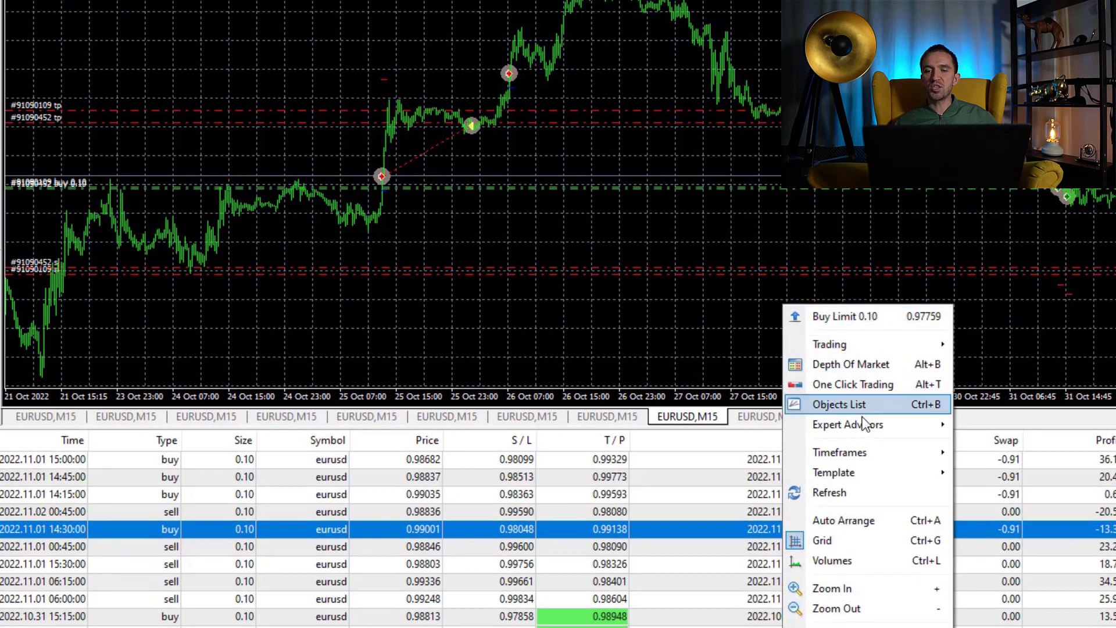
mouse_move(864, 420)
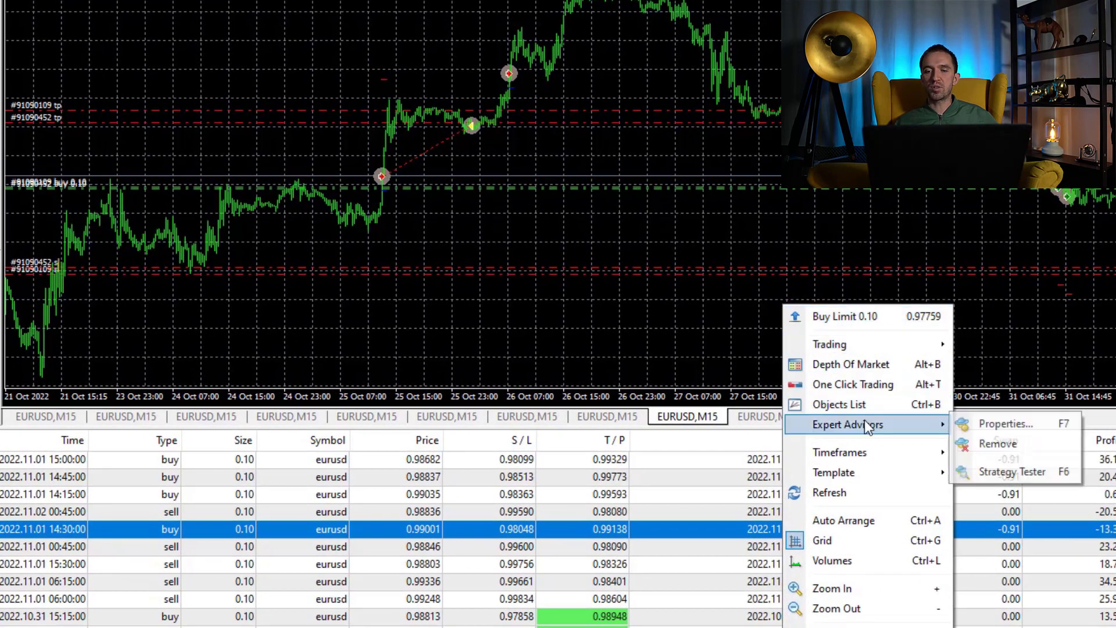
left_click(988, 425)
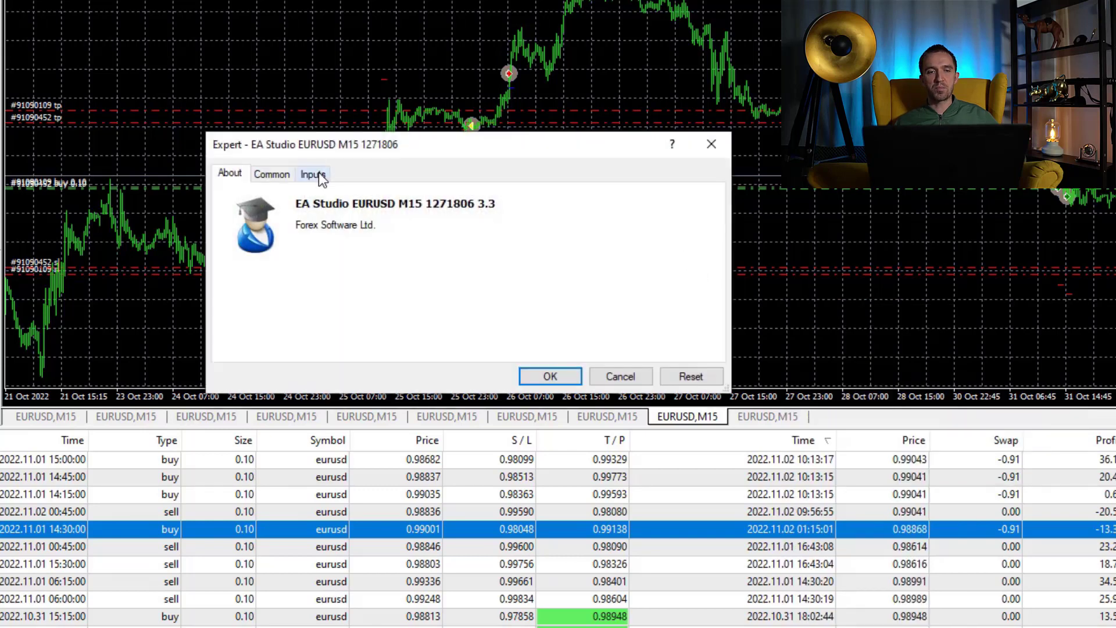
left_click(314, 174)
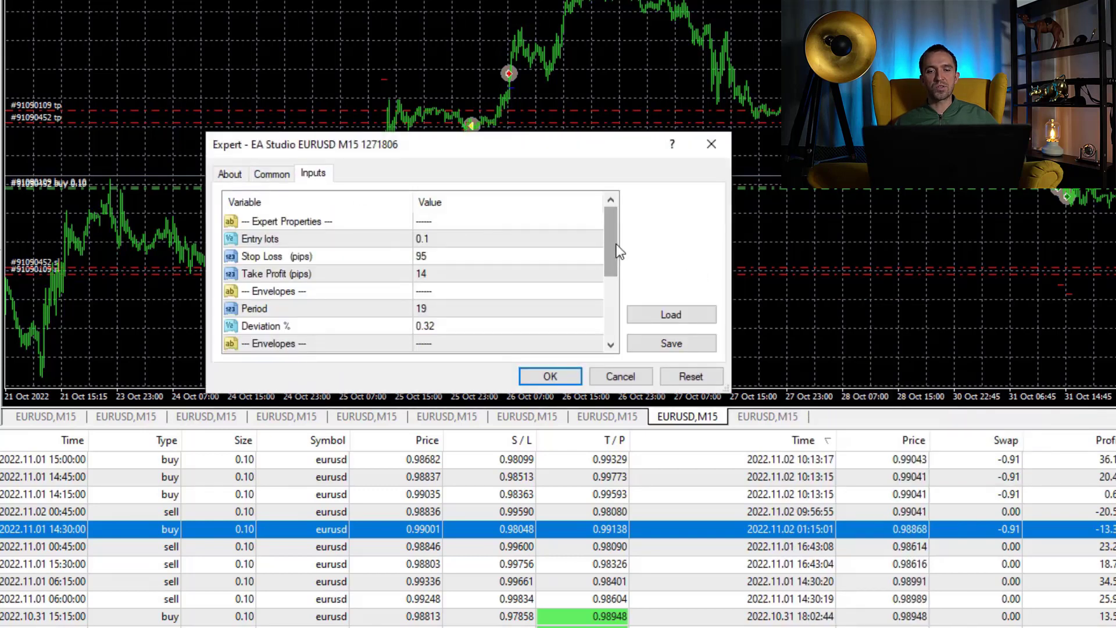
scroll(615, 246, "down", 3)
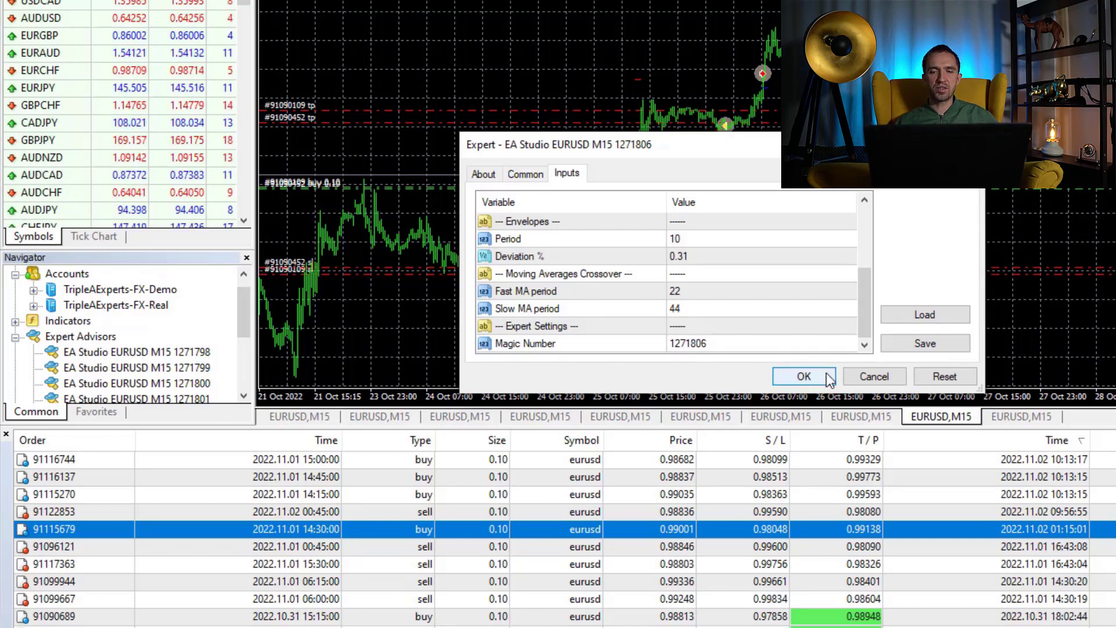
left_click(894, 378)
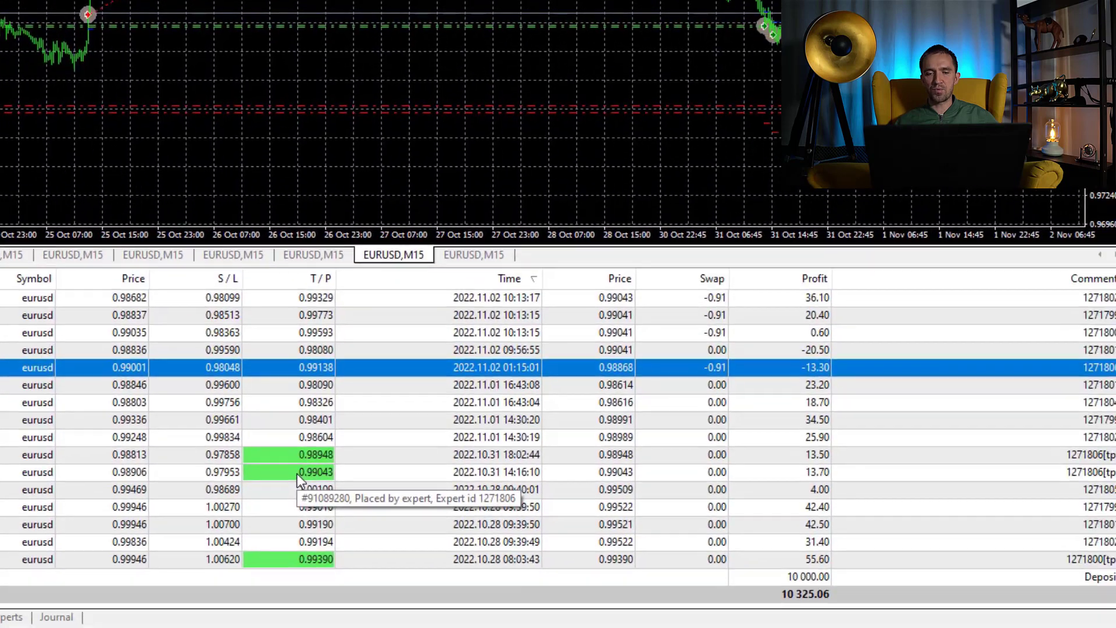
Inspect expert 1271806's trades: the 0.99043 take-profit trades and the -13.30 loss.
left_click(287, 462)
left_click(285, 451)
left_click(291, 472)
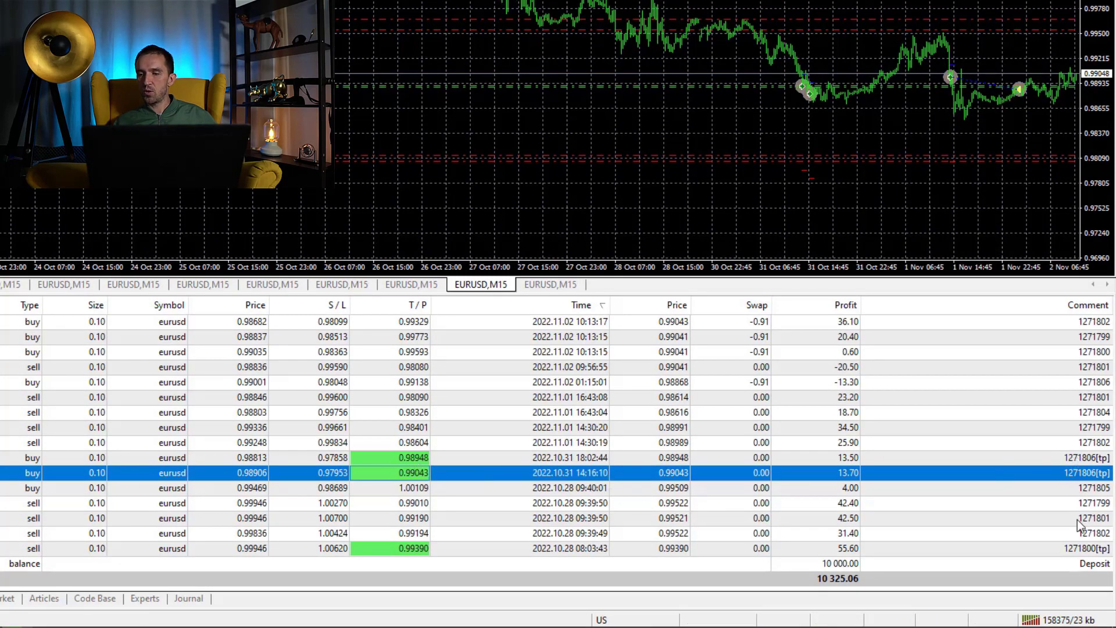
left_click(1090, 387)
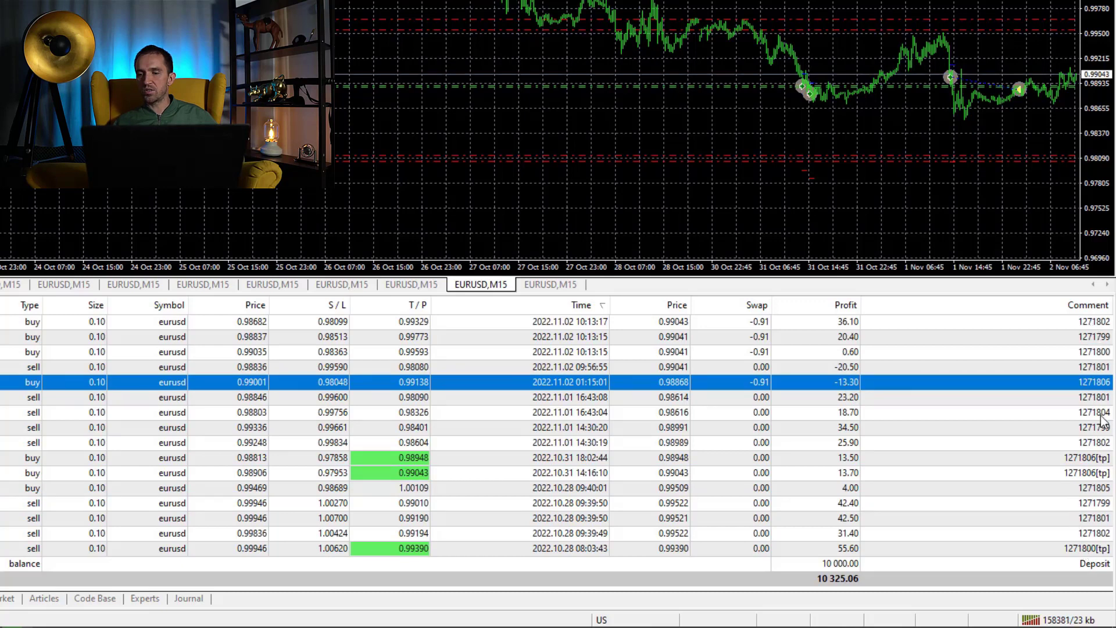
Sort the history by Comment and inspect expert 1271799's trades, including 34.50 and 20.40.
left_click(1078, 307)
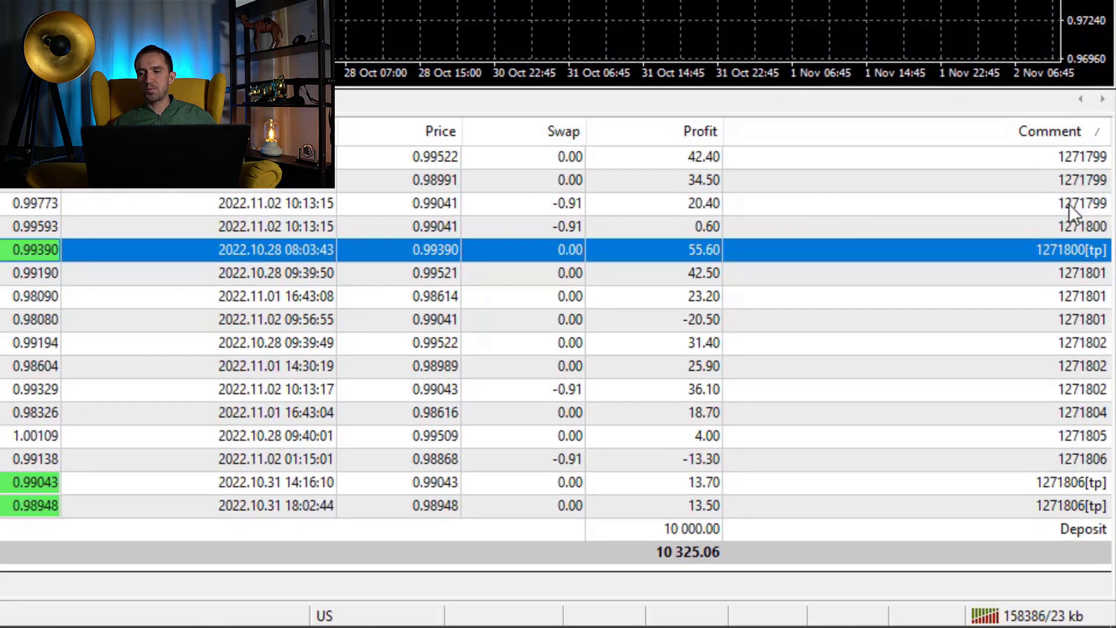
left_click(1053, 157)
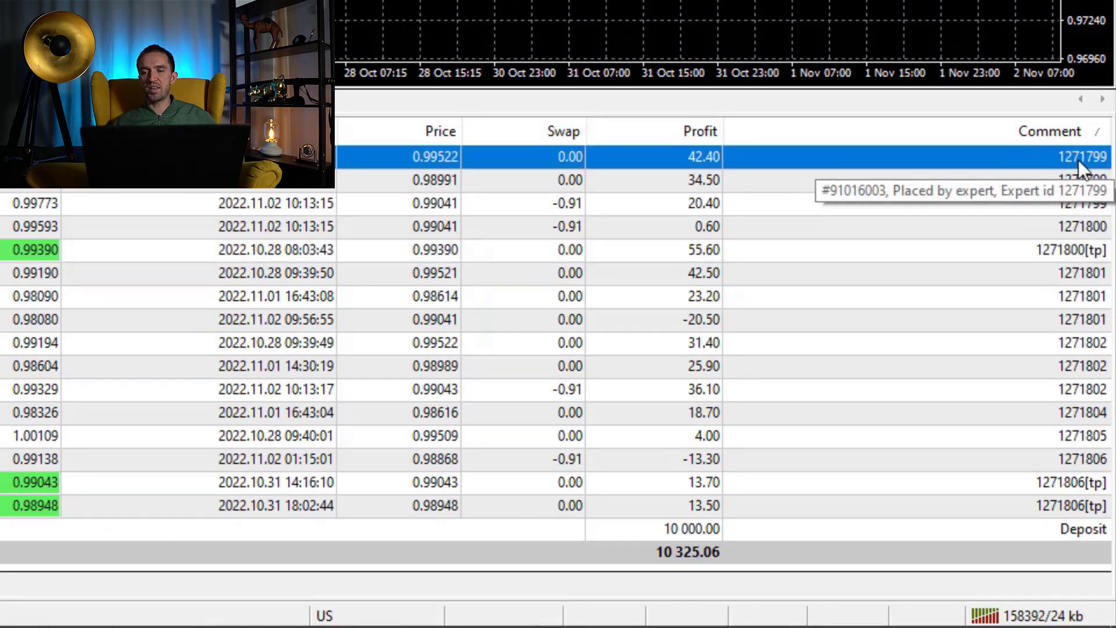
left_click(1081, 184)
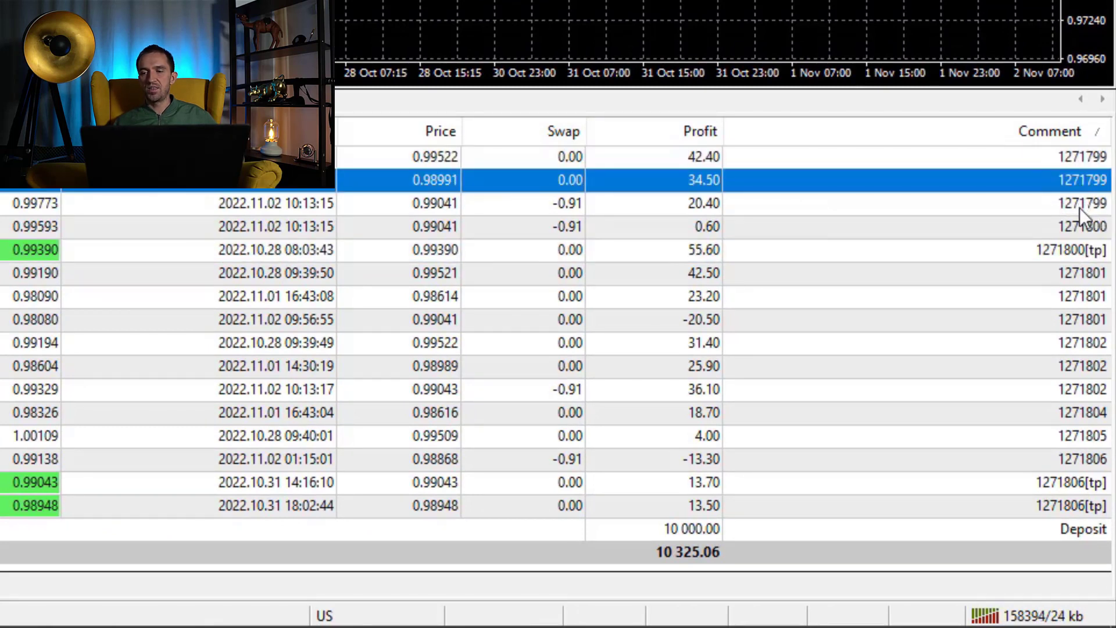
left_click(1079, 208)
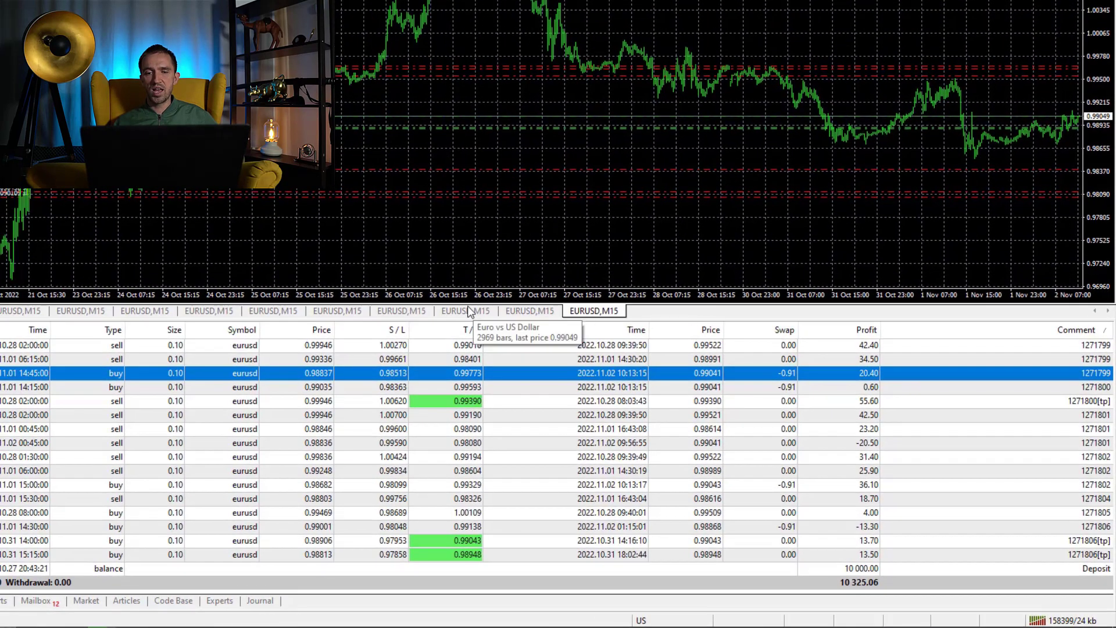
Switch back through the EURUSD M15 charts to the first one.
left_click(470, 312)
left_click(416, 311)
left_click(336, 322)
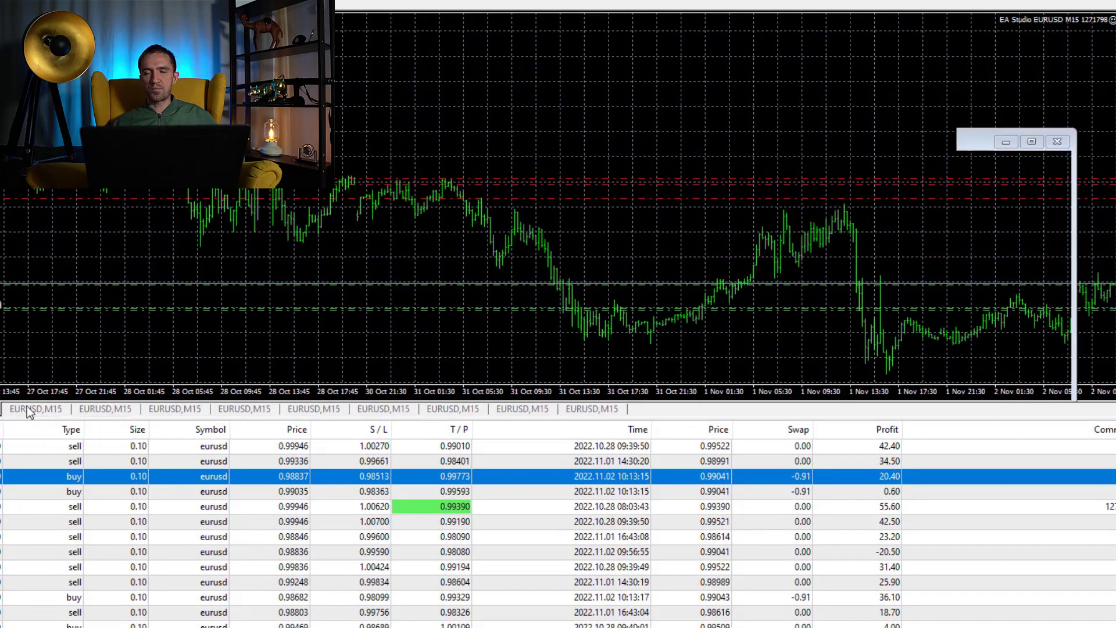
left_click(29, 410)
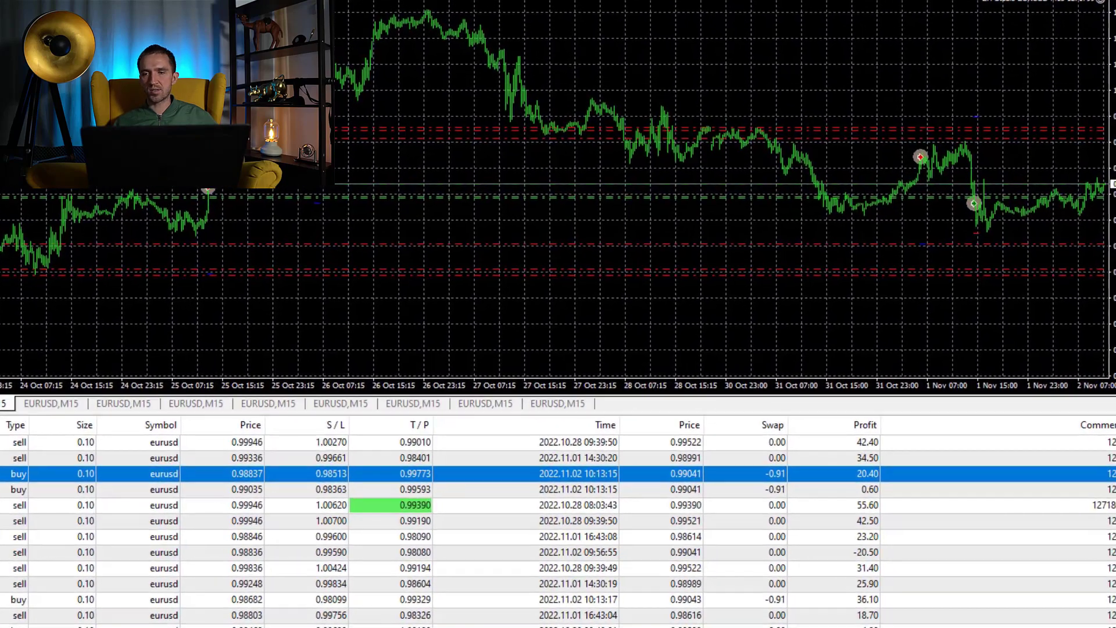
Show the crosshair's date and price on a trade marker.
middle_click(975, 209)
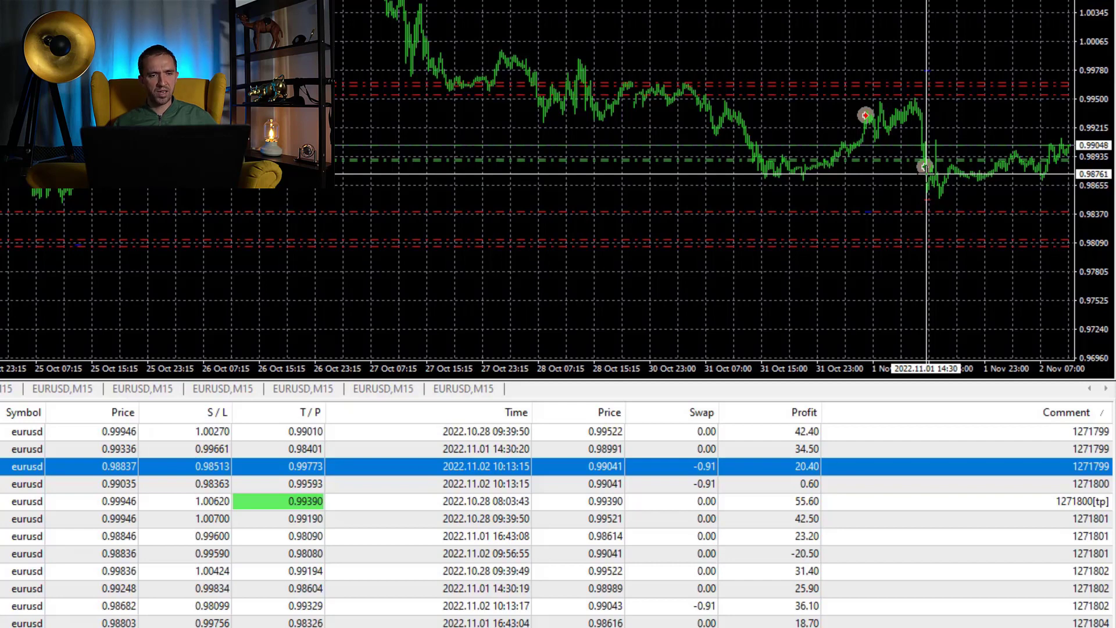
mouse_move(926, 168)
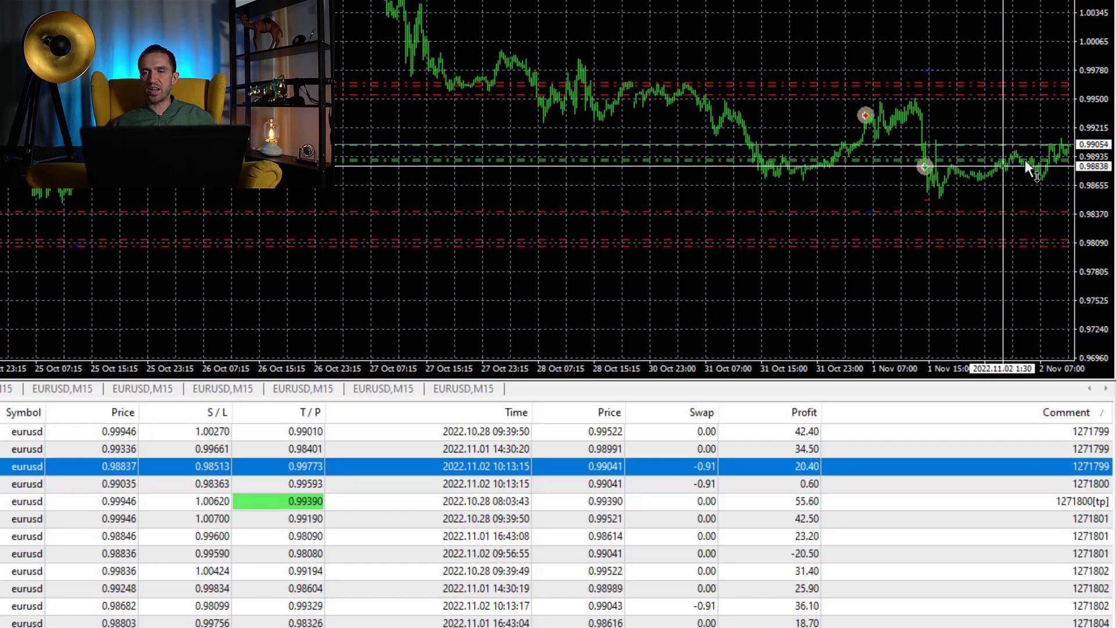
mouse_move(1068, 148)
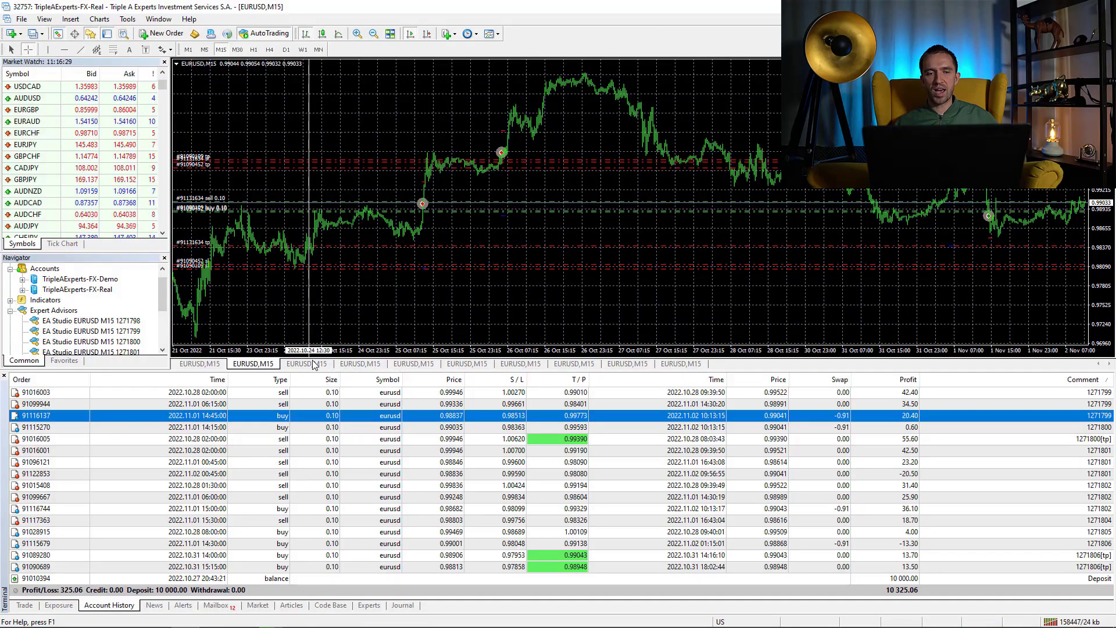
Show the fourth EURUSD M15 chart and inspect the 55.60, 42.50, 42.40 and 36.10 trades.
left_click(356, 365)
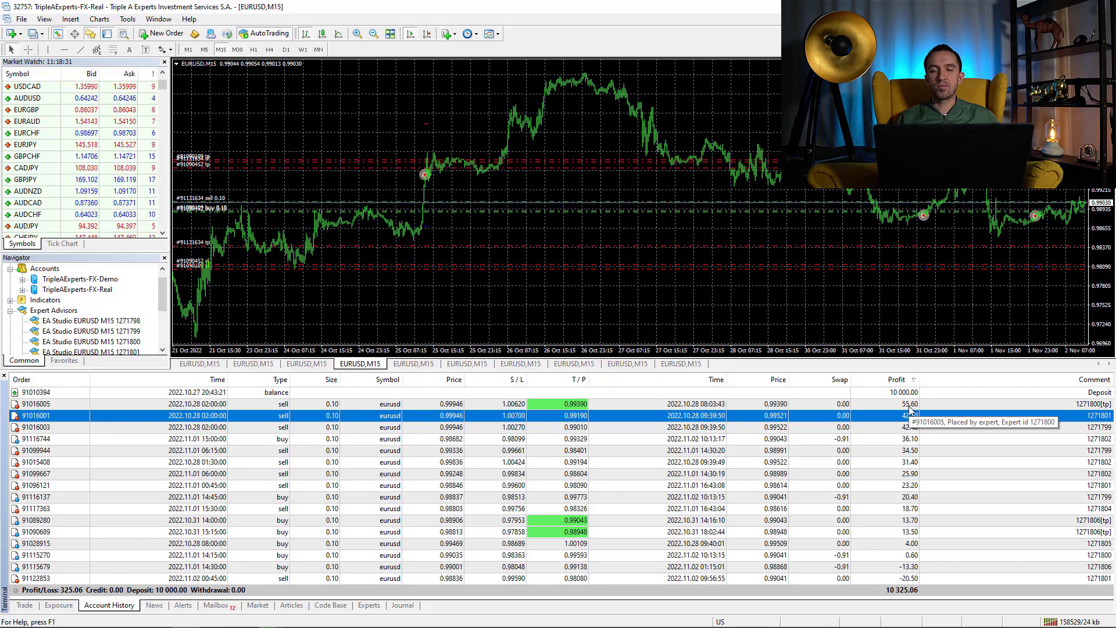
left_click(909, 405)
left_click(908, 419)
left_click(908, 429)
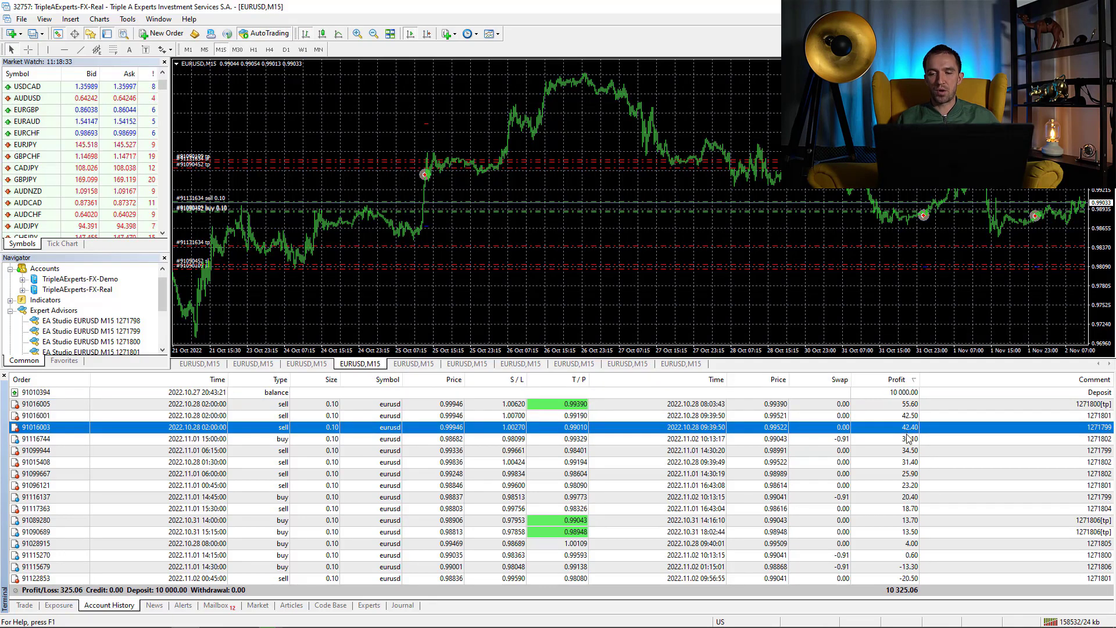
left_click(909, 442)
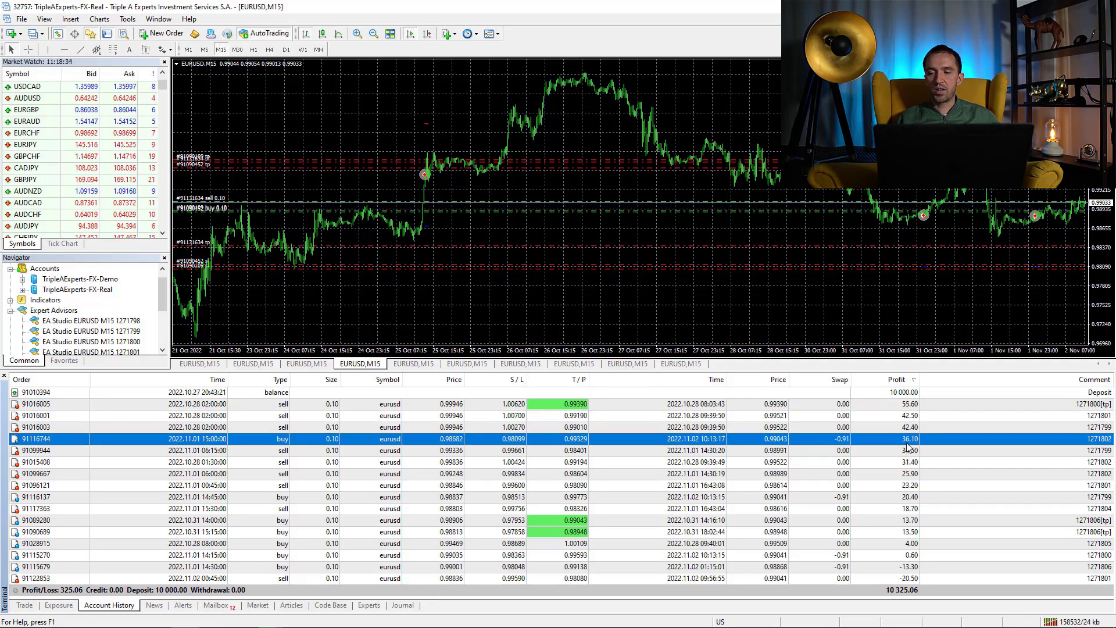
Re-sort the history by Comment and inspect expert 1271799's trades, including 34.50 and 20.40.
left_click(1096, 384)
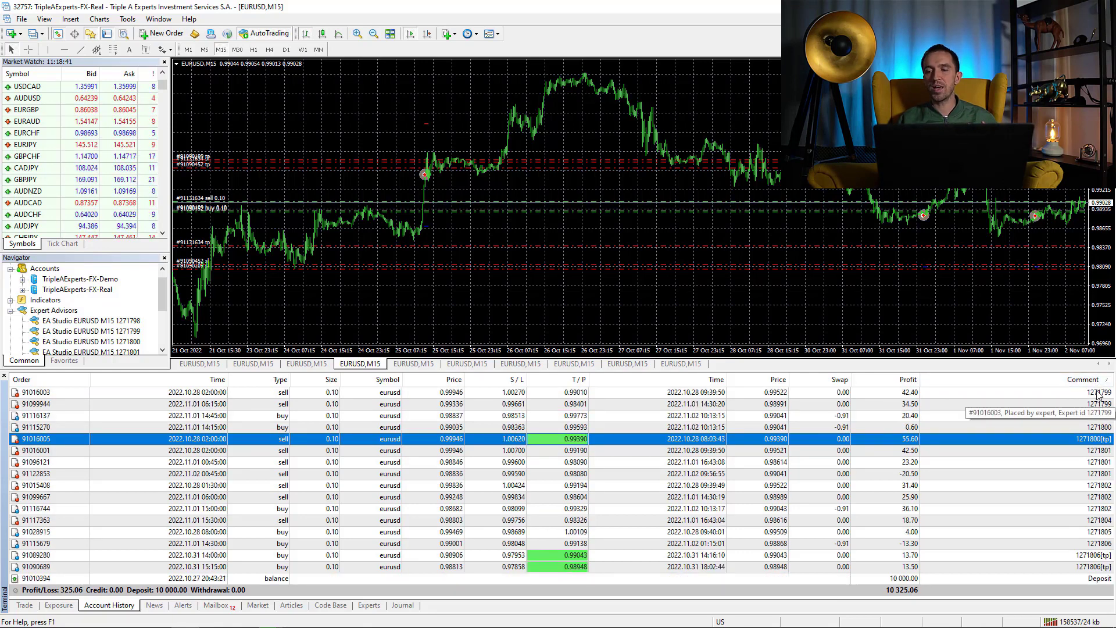
left_click(1098, 394)
left_click(1098, 405)
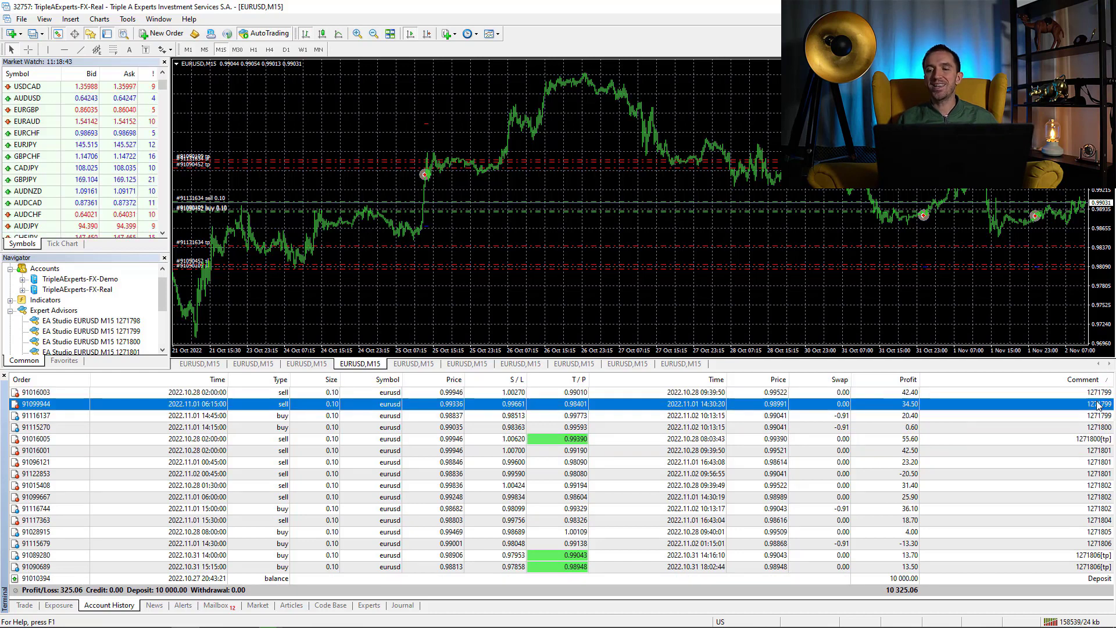
left_click(1100, 416)
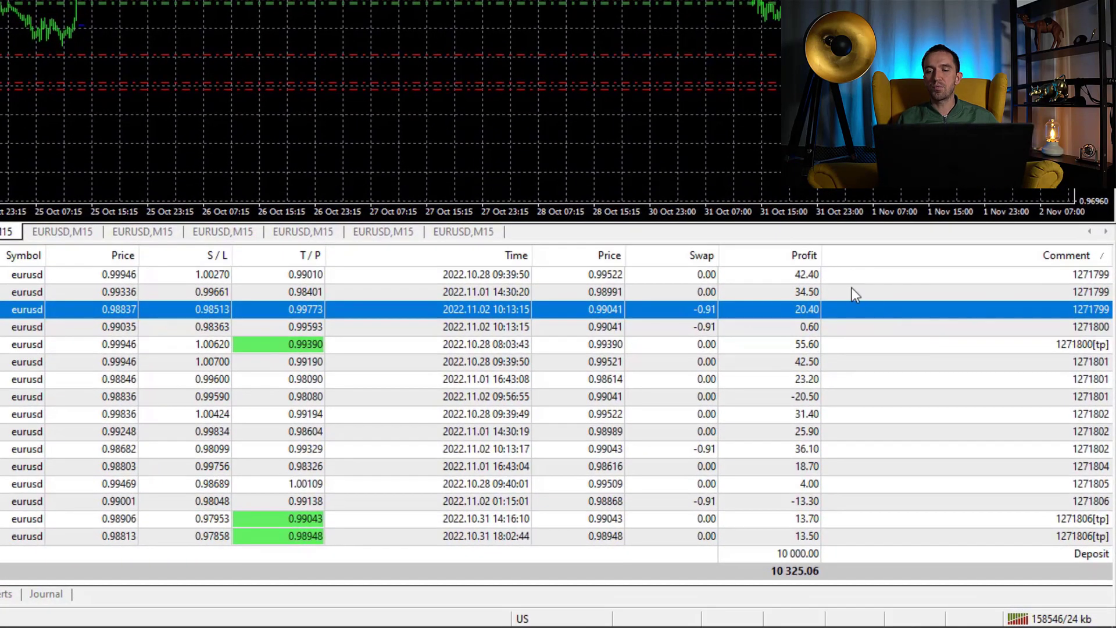
mouse_move(1103, 331)
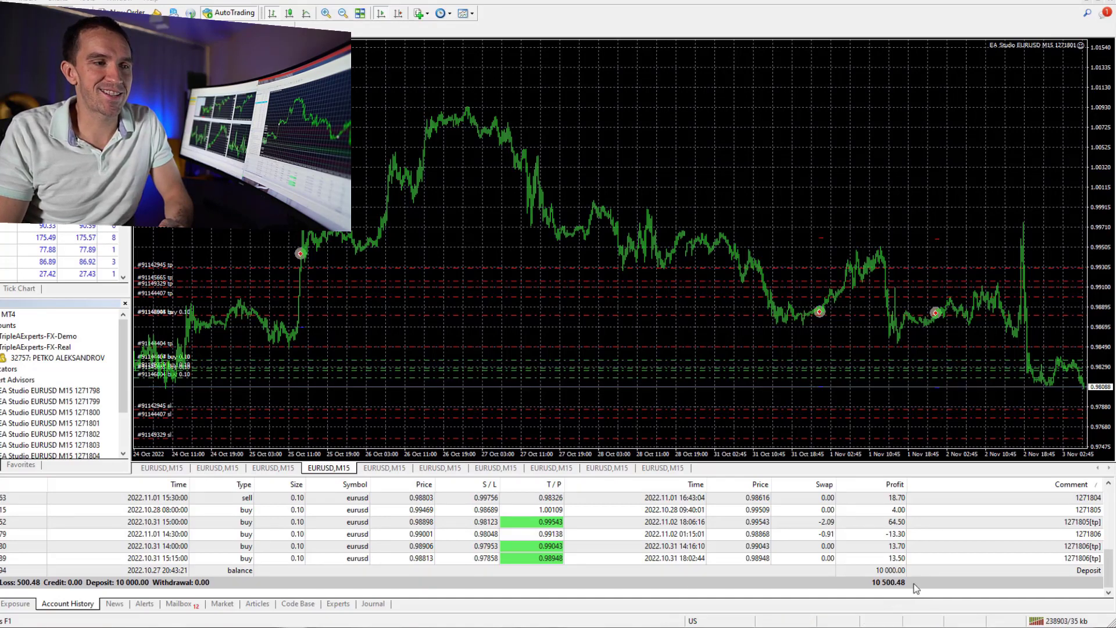
scroll(1112, 558, "up", 1)
scroll(1112, 558, "up", 4)
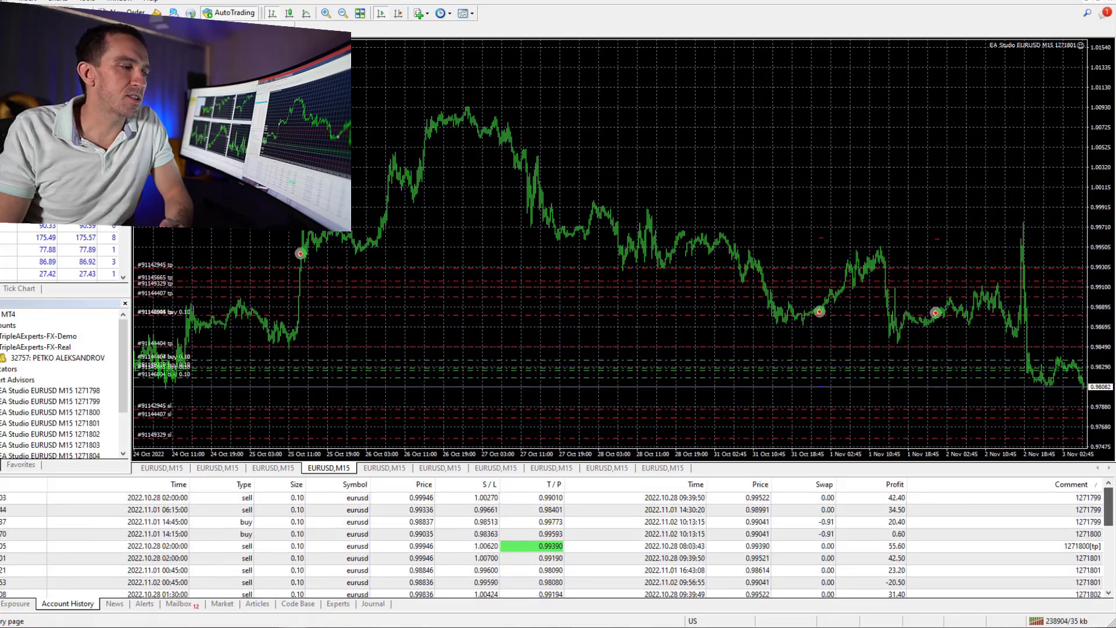
left_click_drag(1112, 516, 1112, 549)
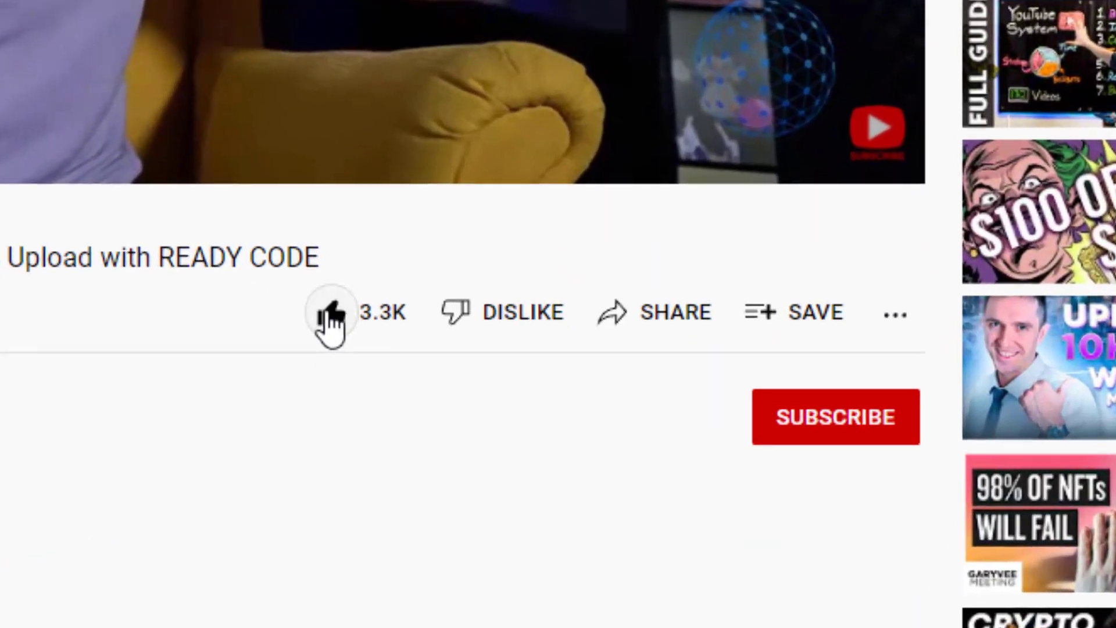
Bring up the notification settings for the newly subscribed channel.
left_click(796, 445)
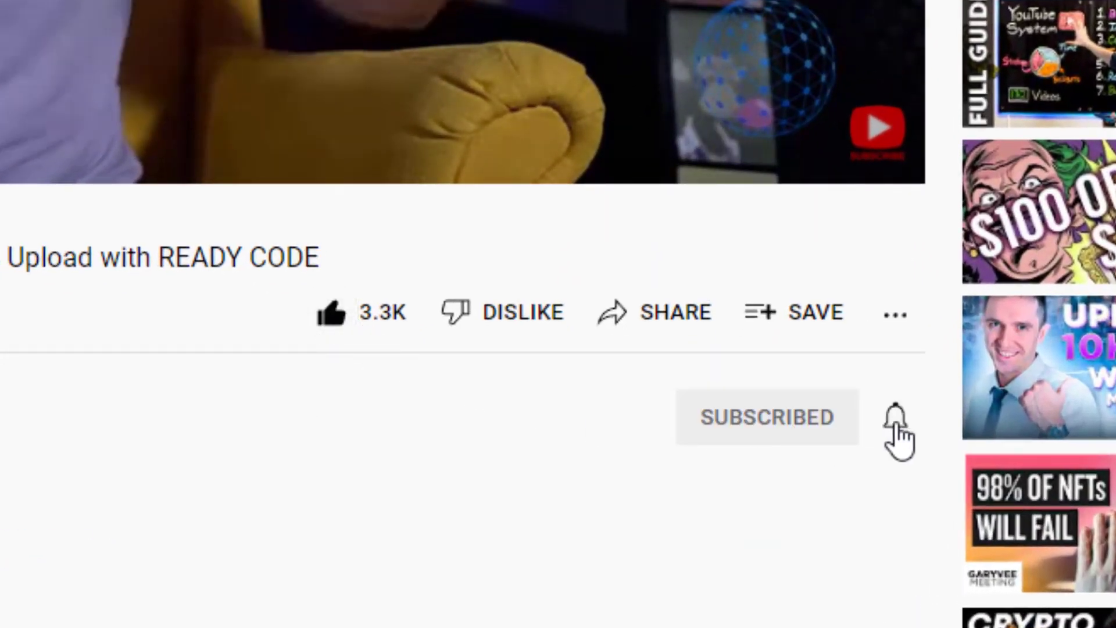